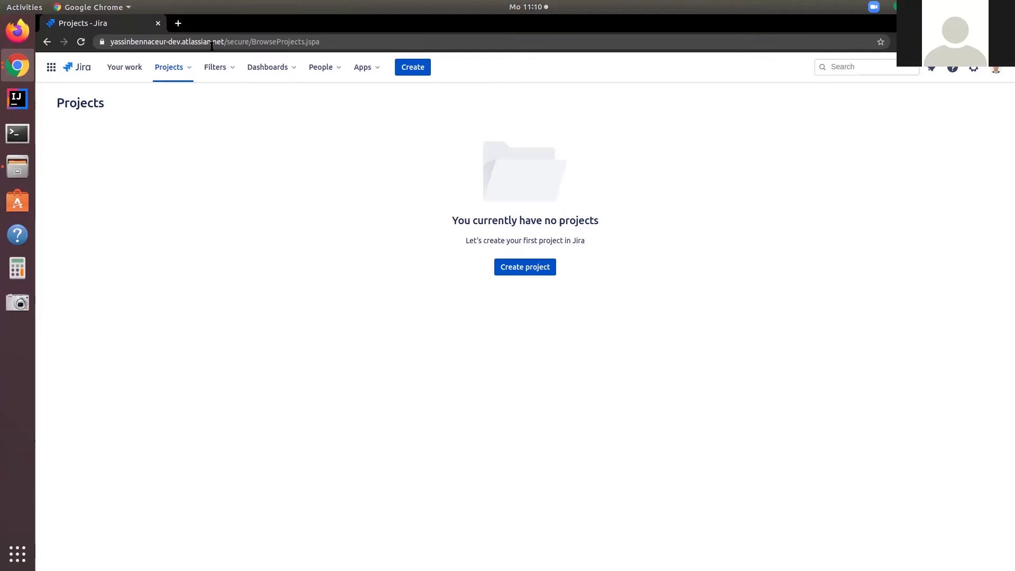
pyautogui.click(182, 74)
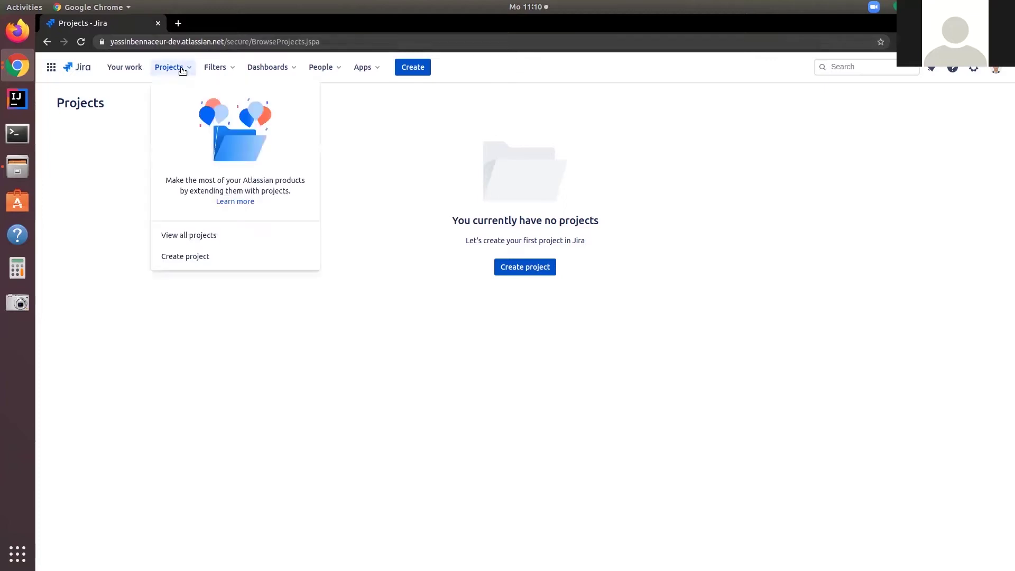
pyautogui.click(198, 235)
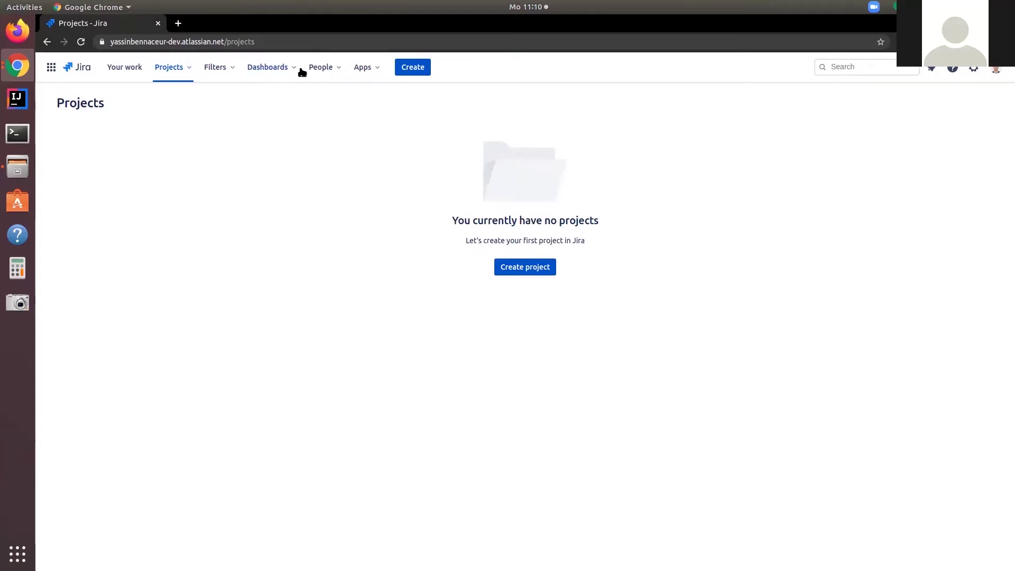
pyautogui.click(222, 72)
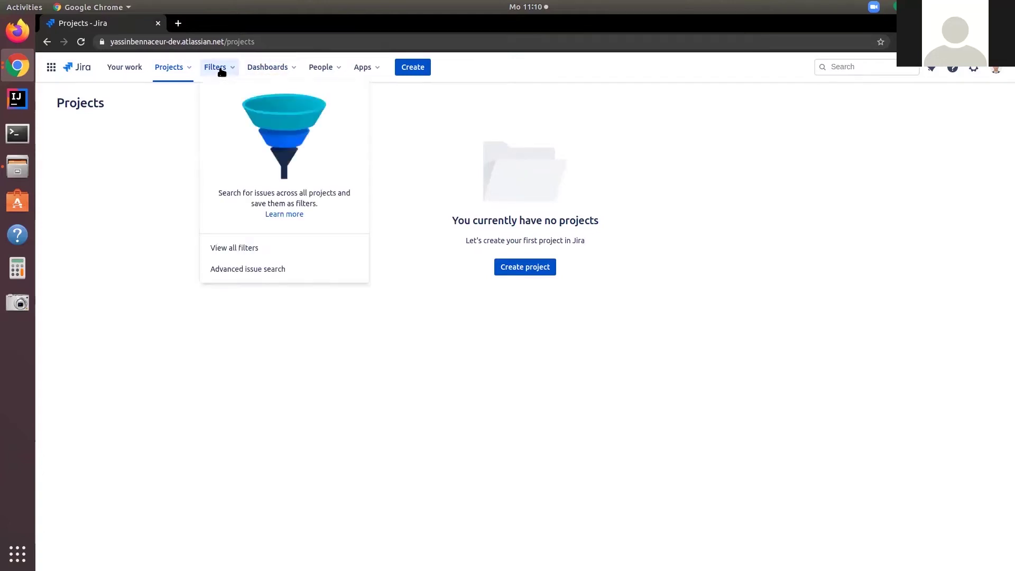
pyautogui.click(265, 69)
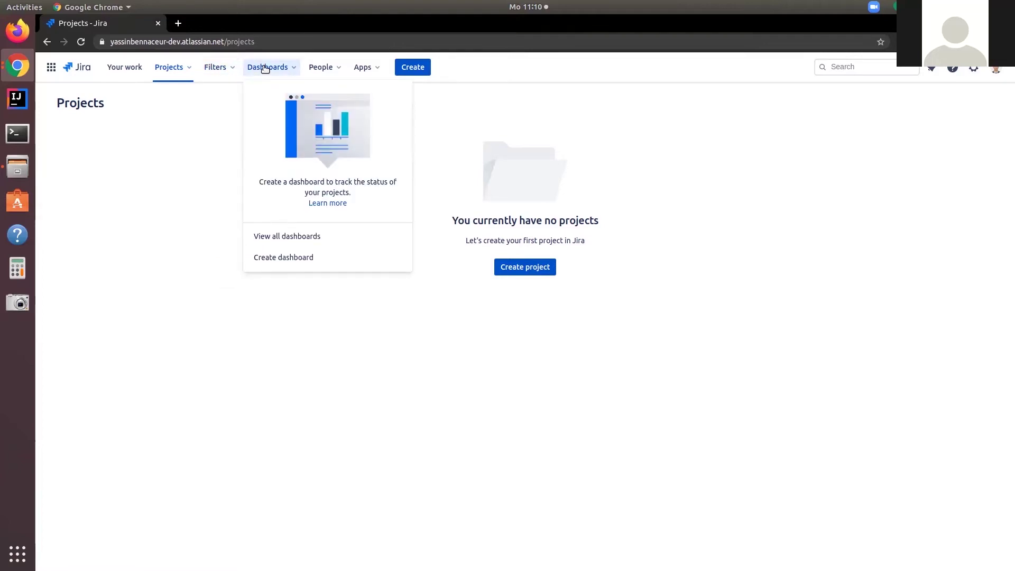
pyautogui.click(173, 69)
# Step: Create a project named "Dummy Project" with key DP, based on the Process control template
pyautogui.click(510, 267)
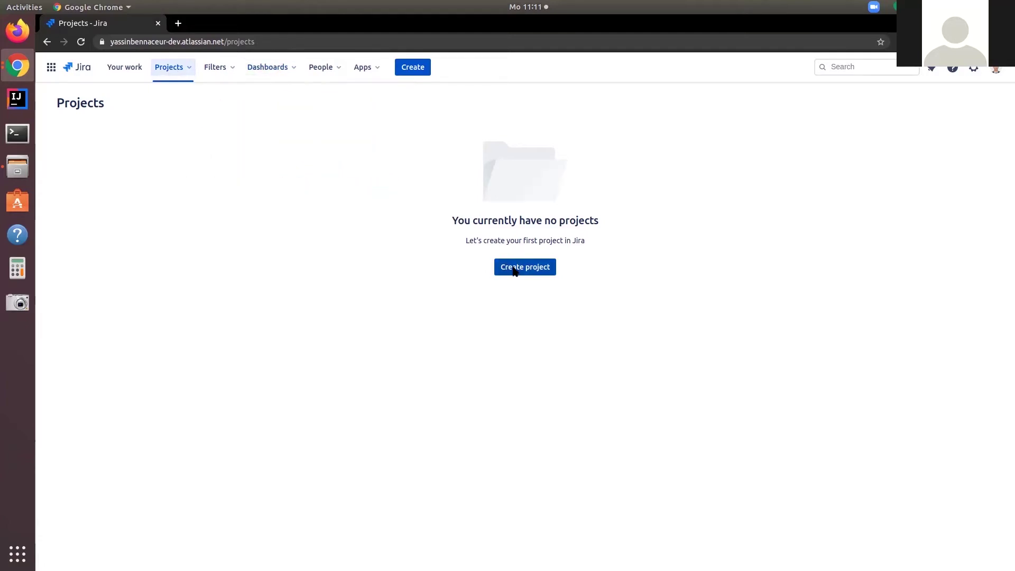
pyautogui.write('Dummy Project')
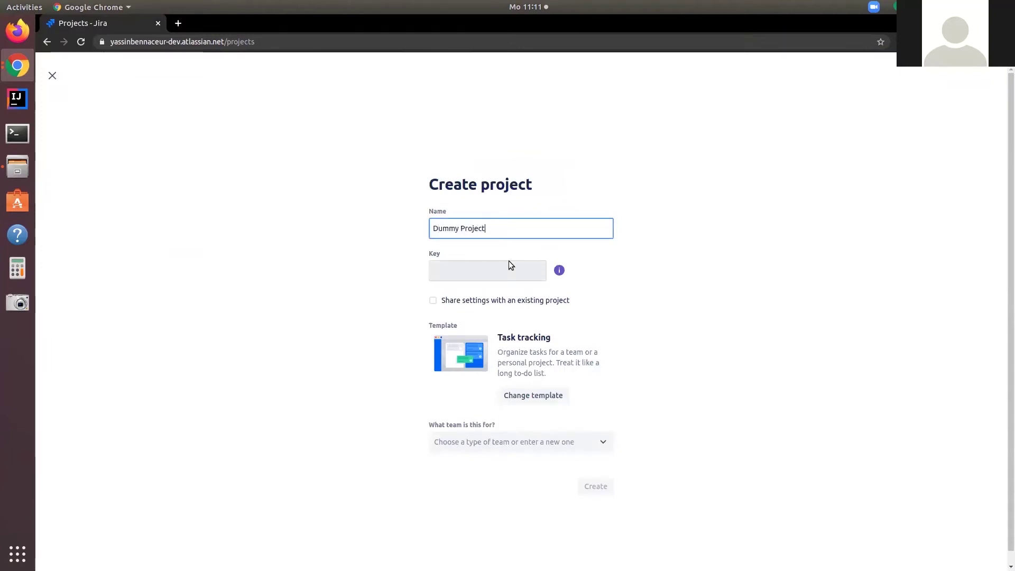
pyautogui.click(512, 267)
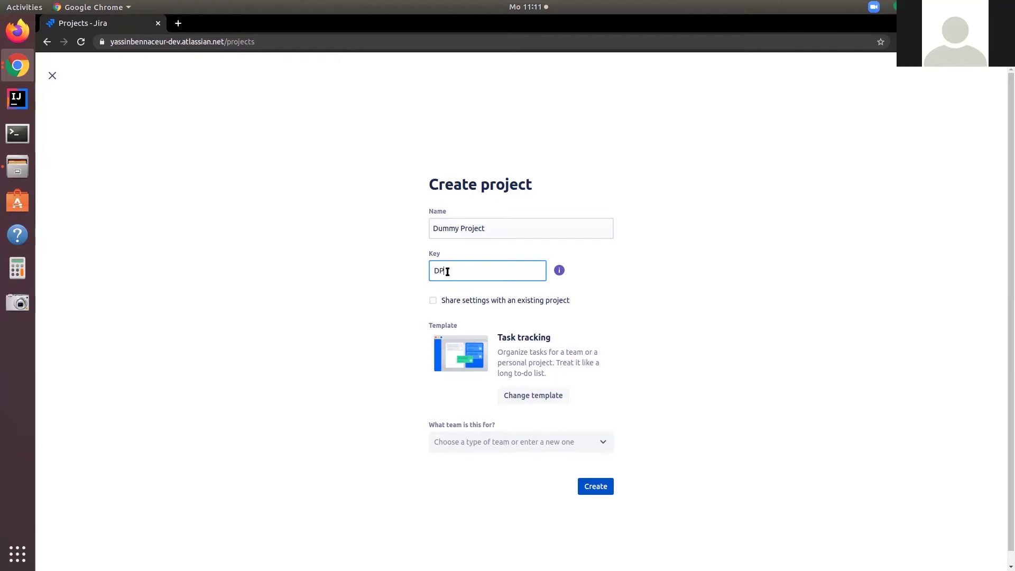
pyautogui.click(520, 395)
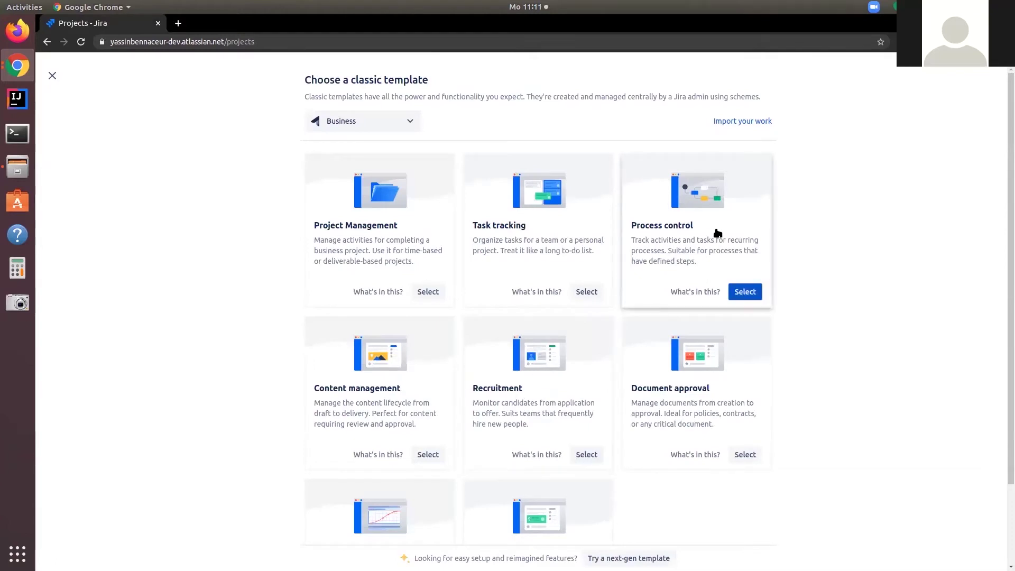
pyautogui.click(744, 296)
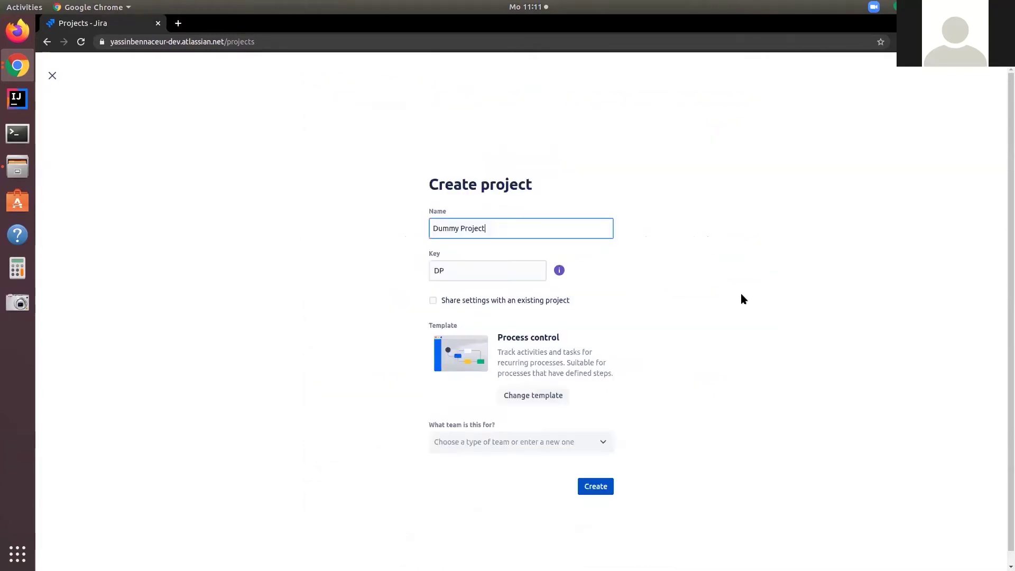
pyautogui.click(596, 486)
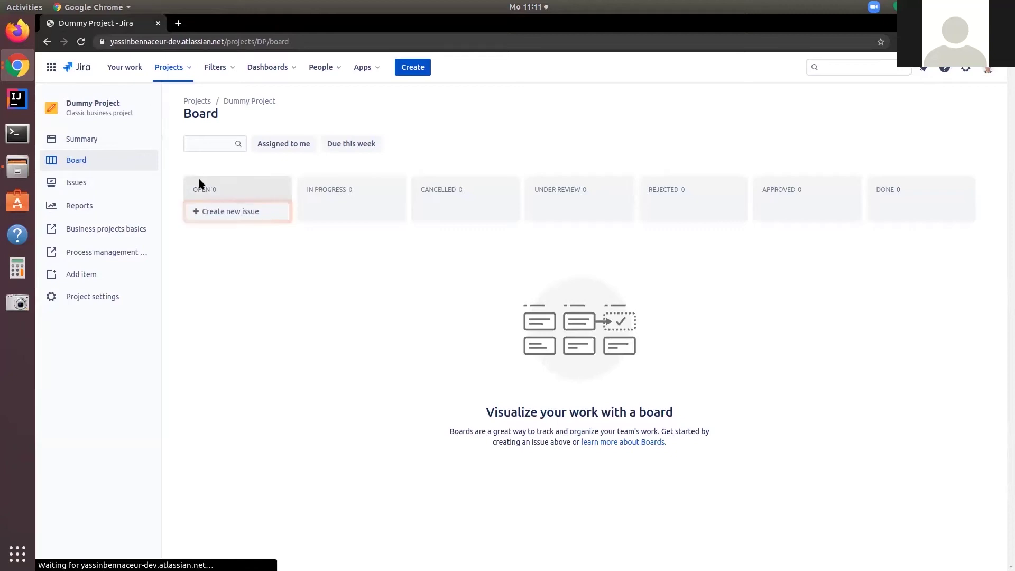
# Step: Start a new task in Dummy Project with the summary "Review the contract of Client ABC1" and due date 14/Dec/20
pyautogui.click(107, 183)
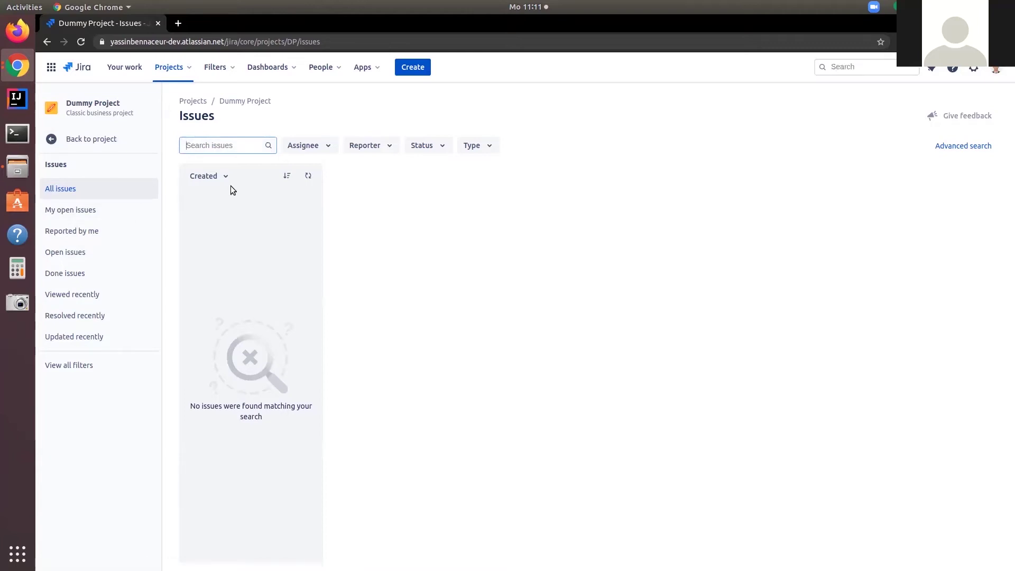
pyautogui.click(426, 70)
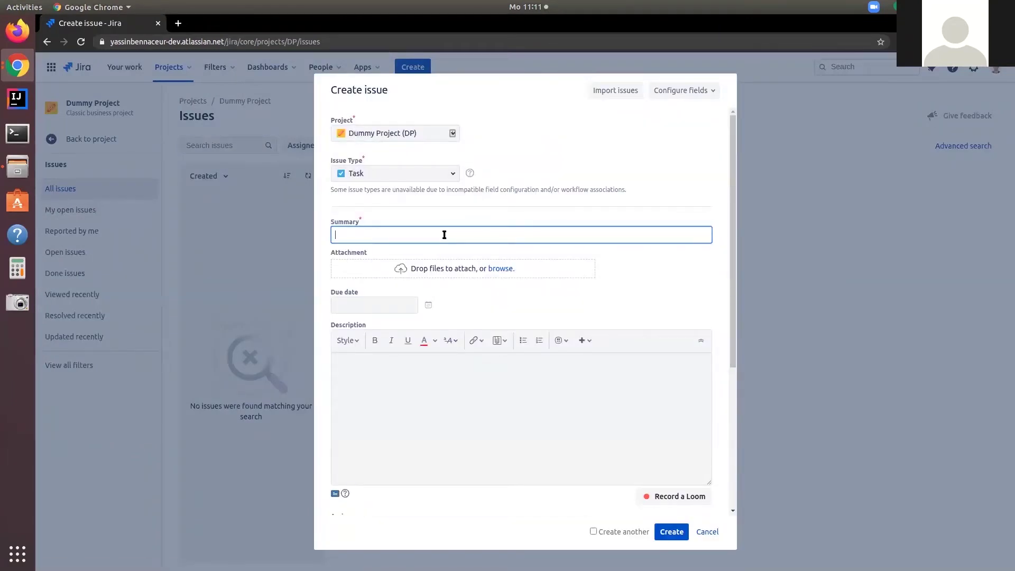
pyautogui.write('Review the contract of Client ABC1')
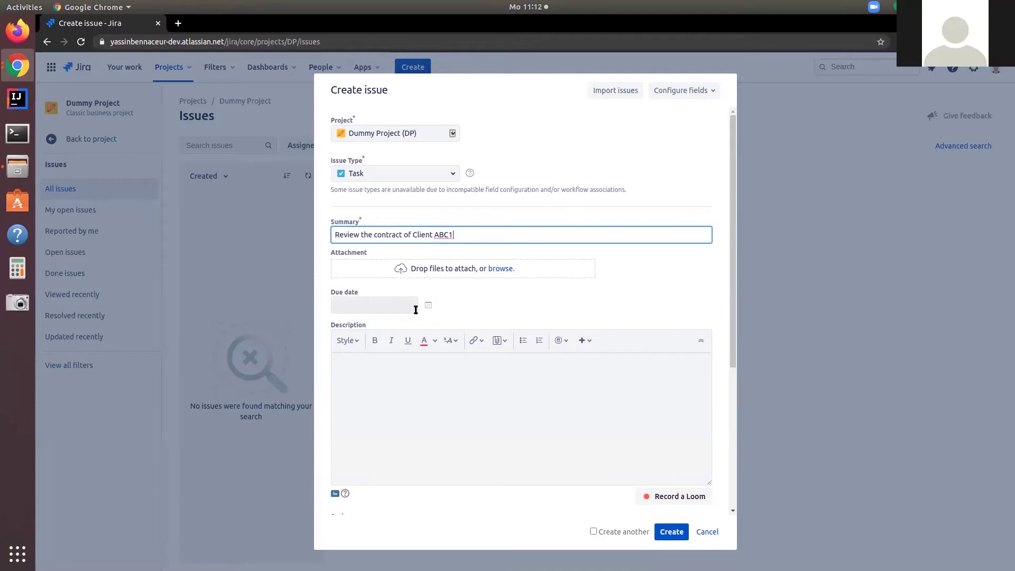
pyautogui.click(428, 305)
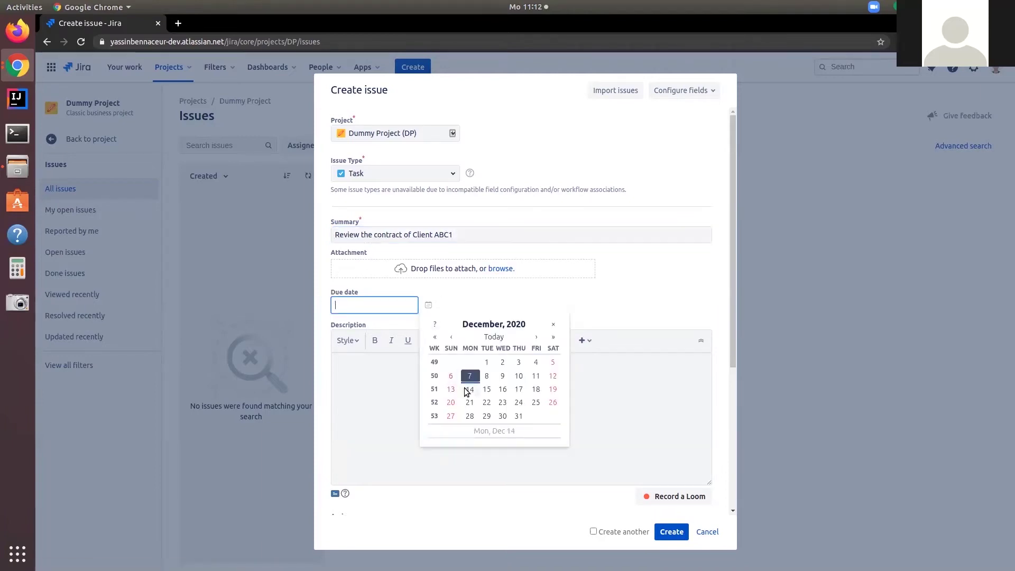
pyautogui.click(468, 390)
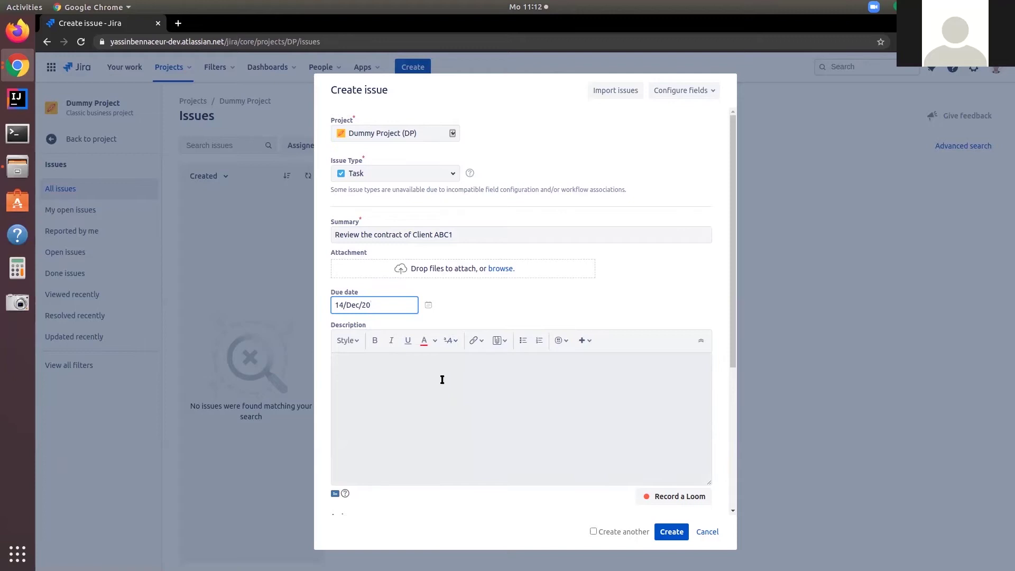
# Step: Enter the description "Review part 1 & part 4" and assign the new task to yourself
pyautogui.click(442, 381)
pyautogui.write('Revie')
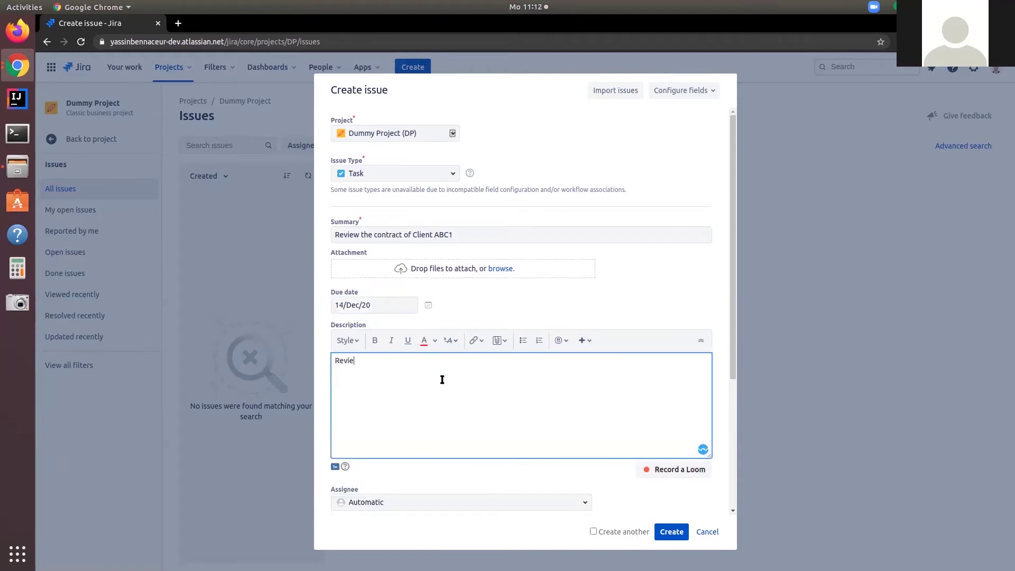
pyautogui.write('w part 1 & part 4')
pyautogui.scroll(-5, 433, 398)
pyautogui.click(368, 379)
# Step: Set the new task's priority to Highest and add the label "contract"
pyautogui.click(371, 410)
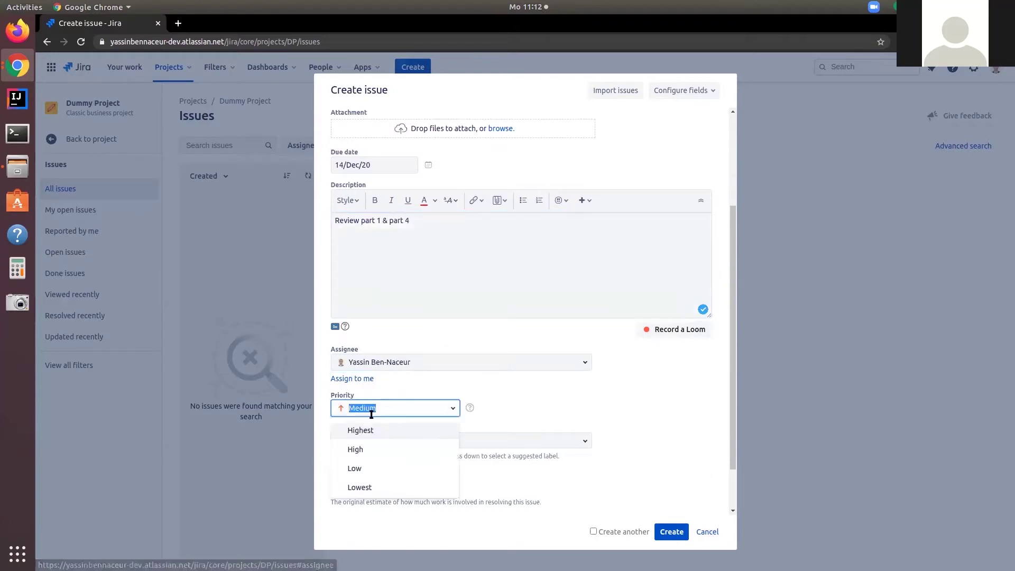
pyautogui.click(365, 424)
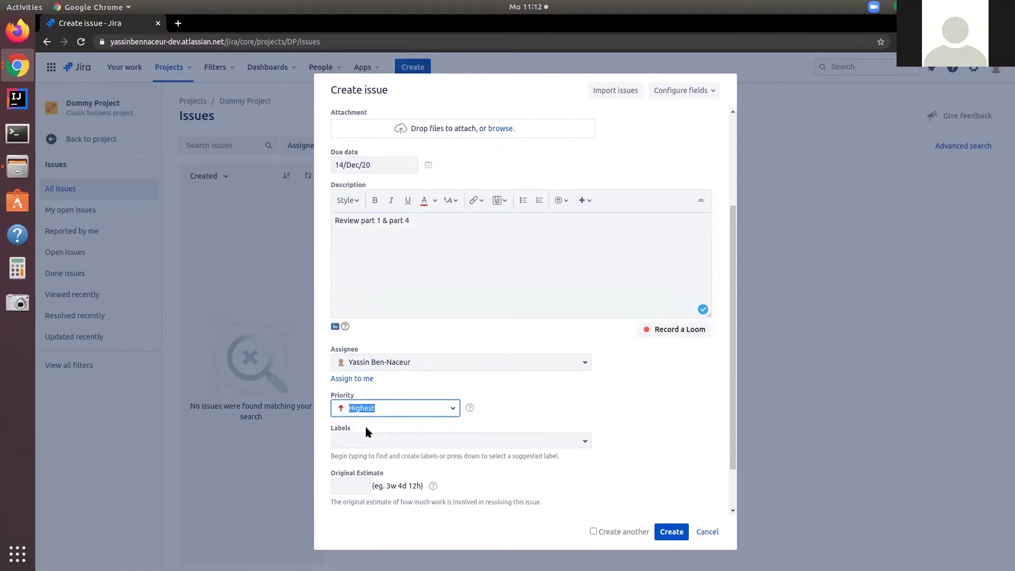
pyautogui.scroll(-2, 367, 431)
pyautogui.click(376, 381)
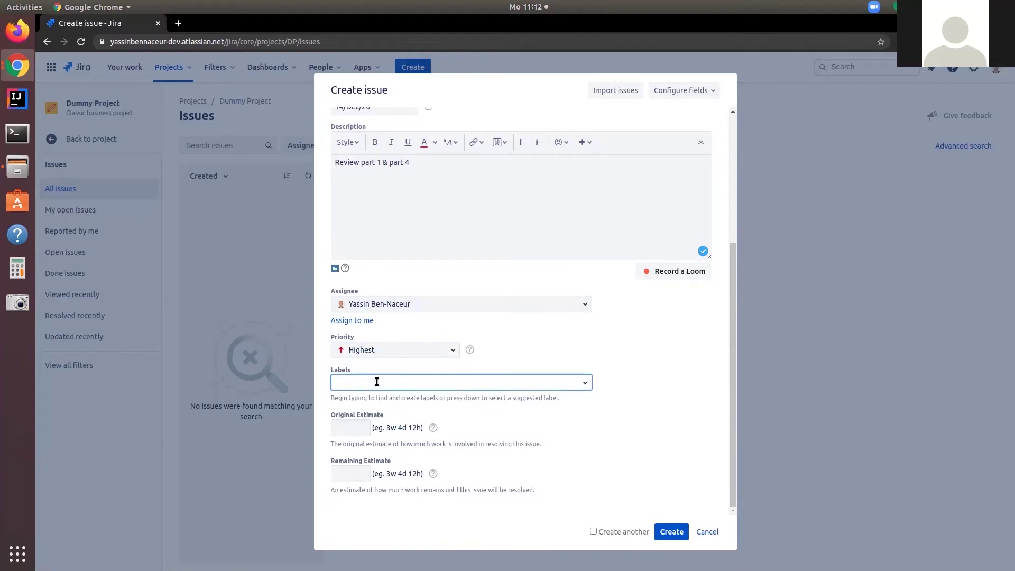
pyautogui.write('contract')
pyautogui.click(377, 403)
# Step: Set the original estimate to 2d and create the task
pyautogui.click(366, 426)
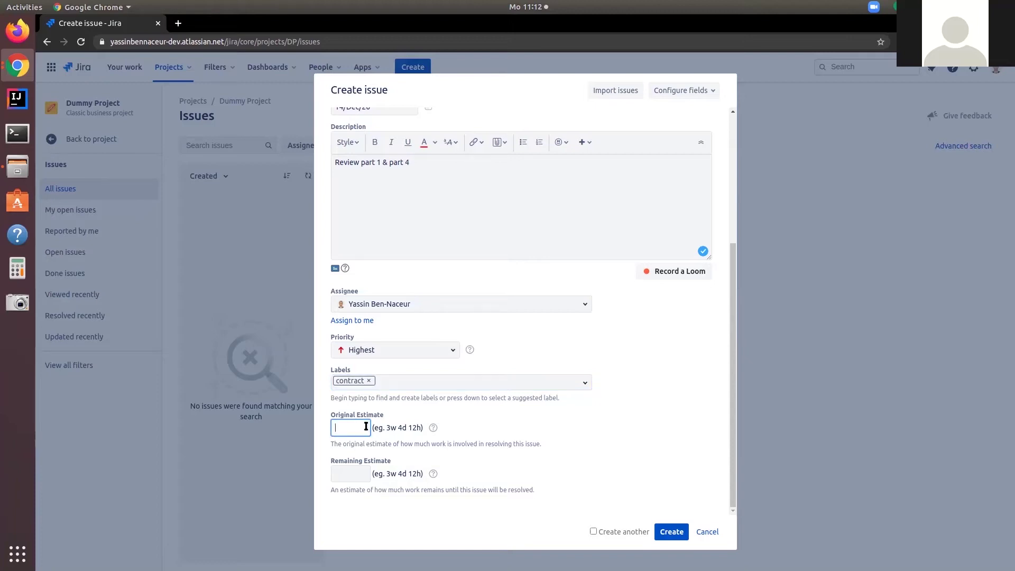
pyautogui.write('1d')
pyautogui.click(670, 532)
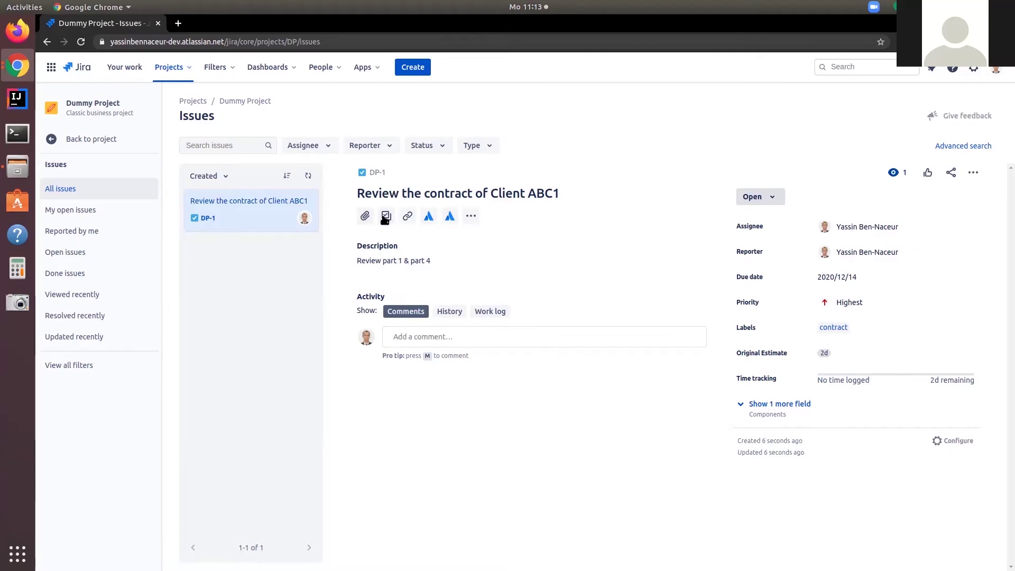
# Step: Post the comment "I phoned with the client and waiting an answer" on the contract review task
pyautogui.click(422, 340)
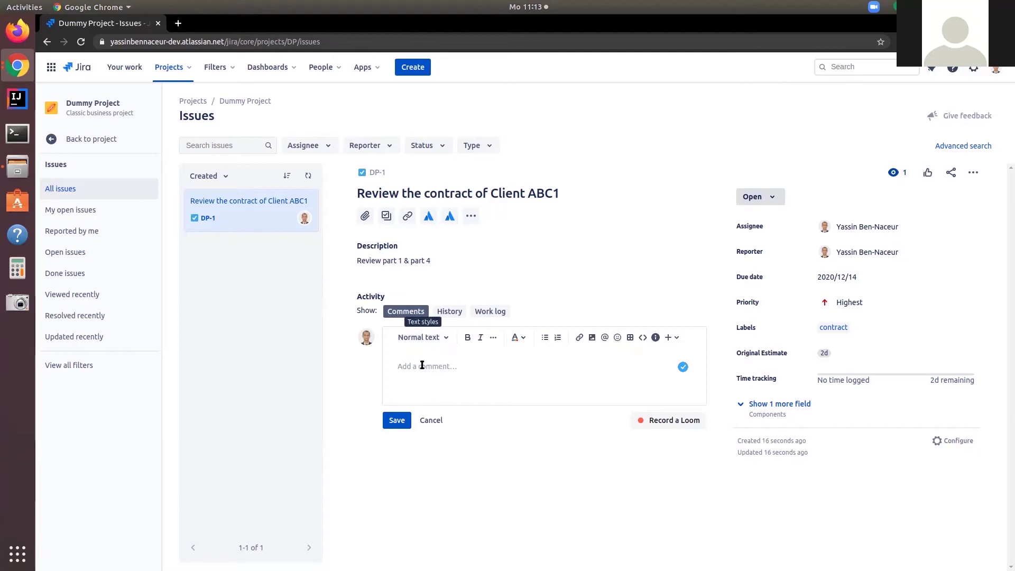
pyautogui.write('I phoned with the client and waiting an answer')
pyautogui.click(397, 421)
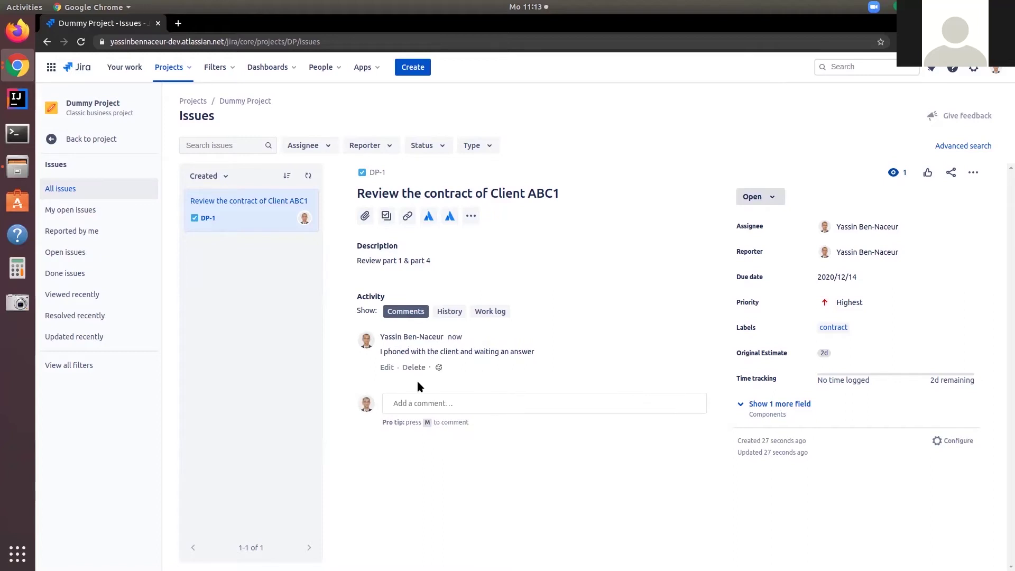
# Step: Post a second comment that mentions the task's assignee, followed by ": can you please give me feedback?"
pyautogui.click(417, 403)
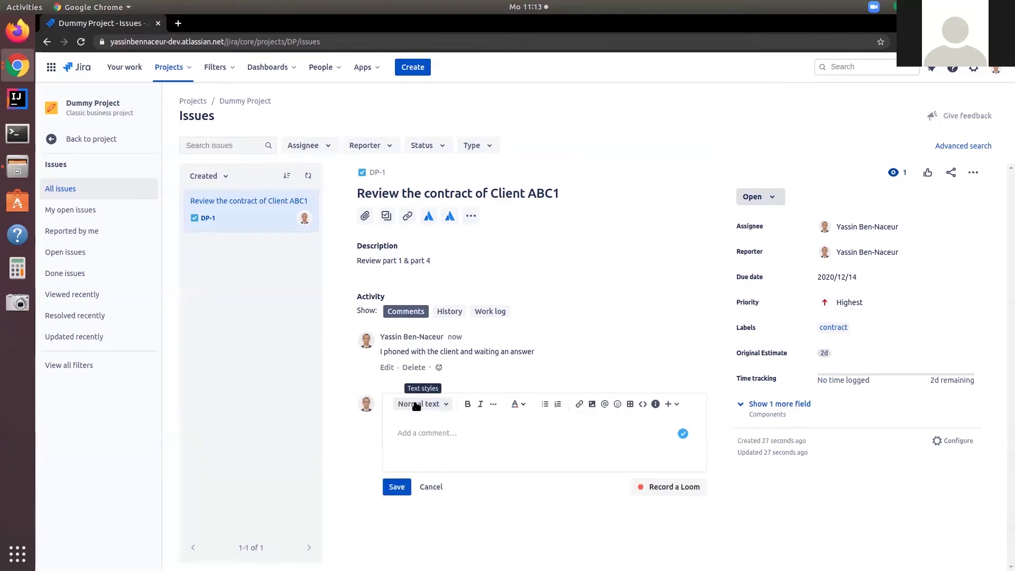
pyautogui.write('@Yass')
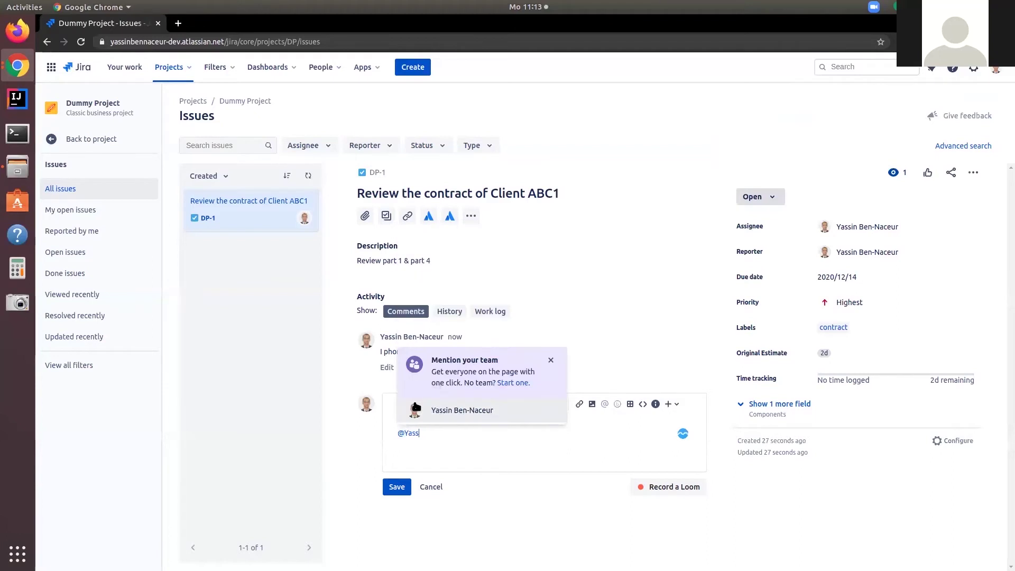
pyautogui.click(417, 407)
pyautogui.write(': can you please')
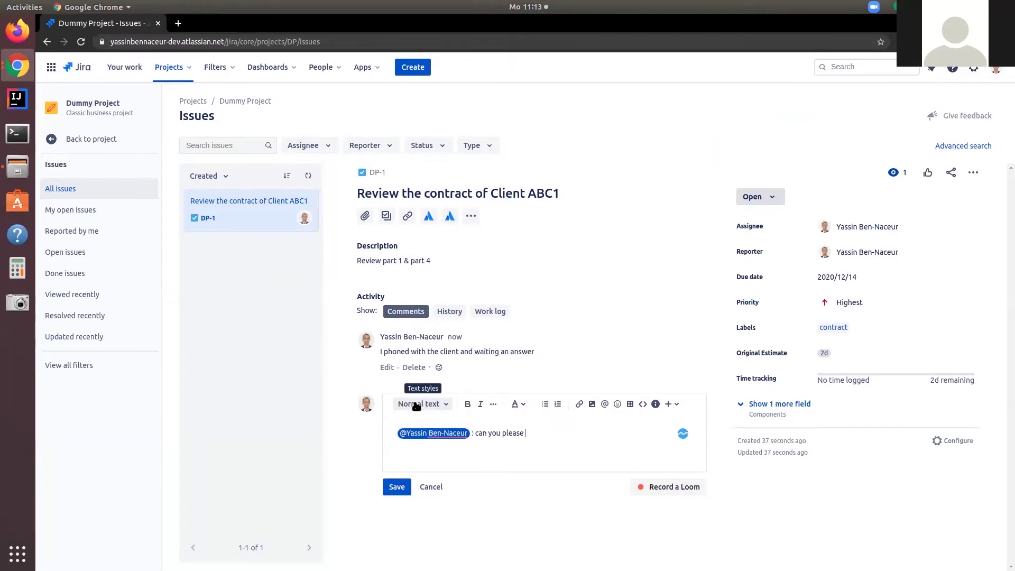
pyautogui.write(' give me feedback?')
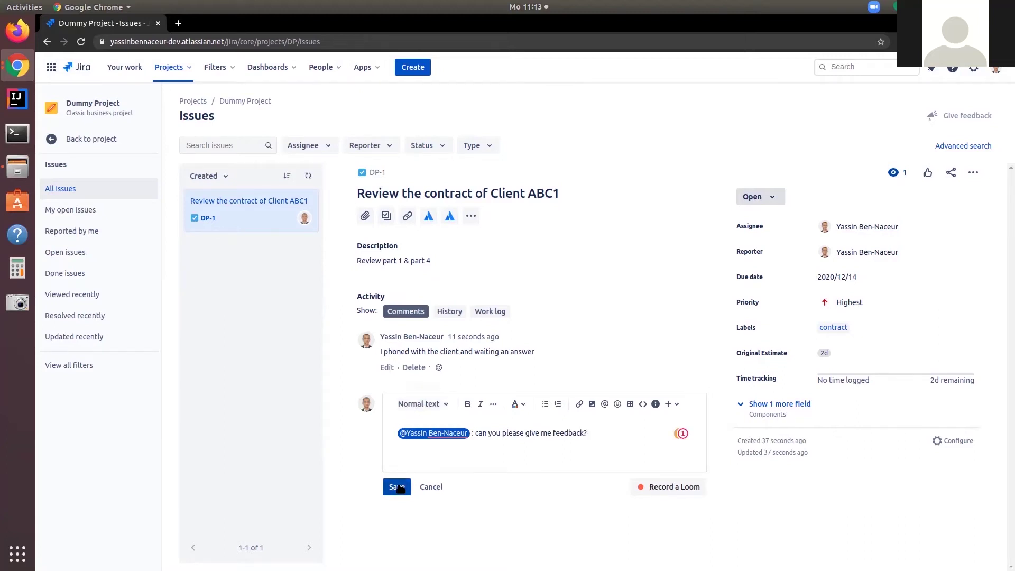
pyautogui.click(397, 487)
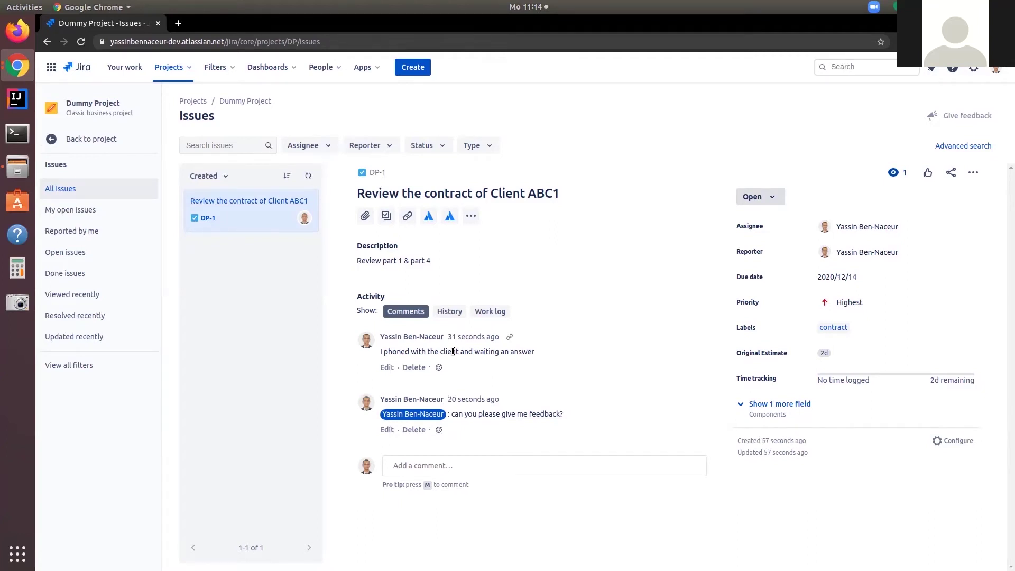
# Step: Add the subtask "Send the final version to XY for final review" to the contract review task
pyautogui.click(384, 220)
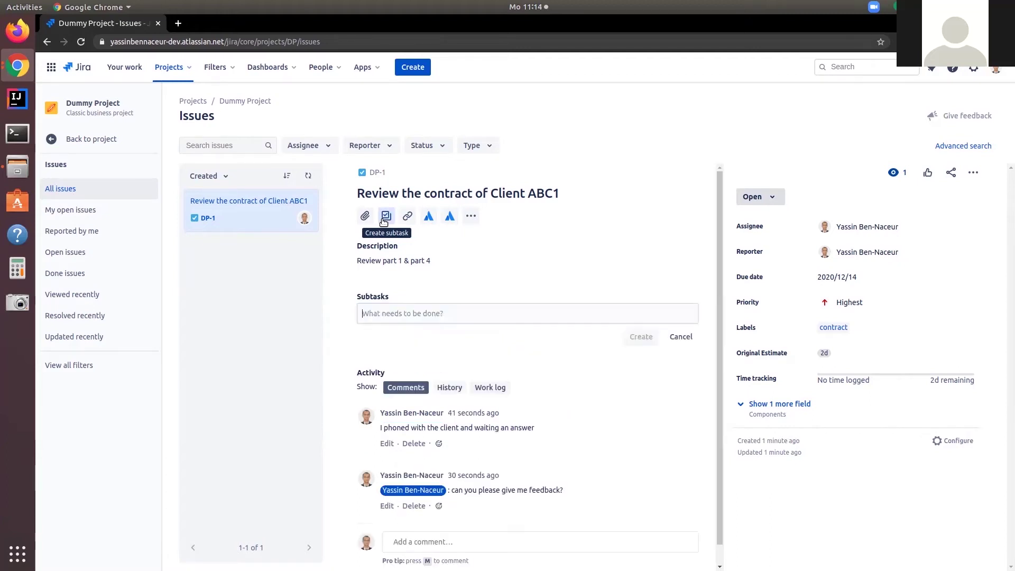
pyautogui.write('Send ')
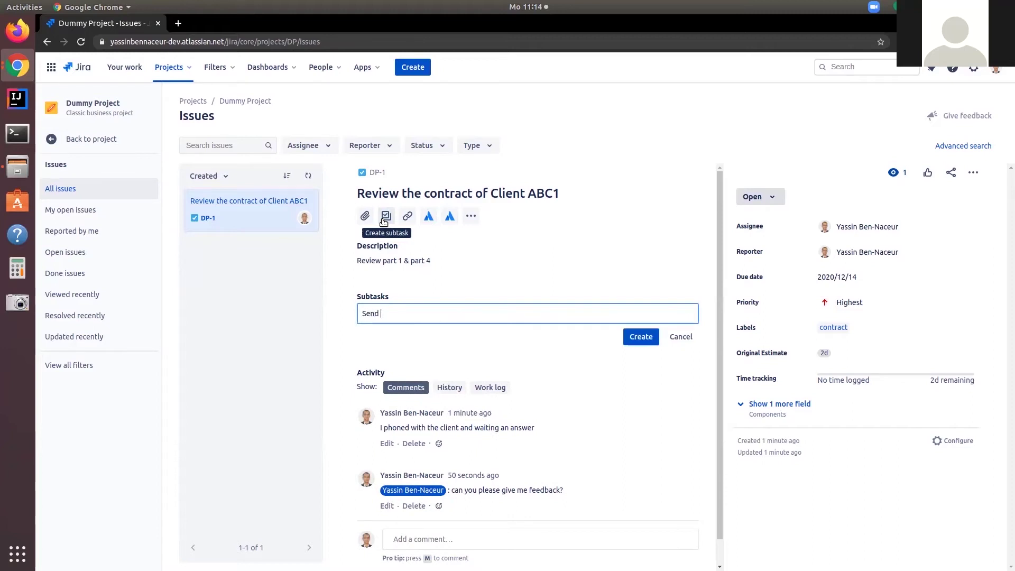
pyautogui.write('the final version to XY')
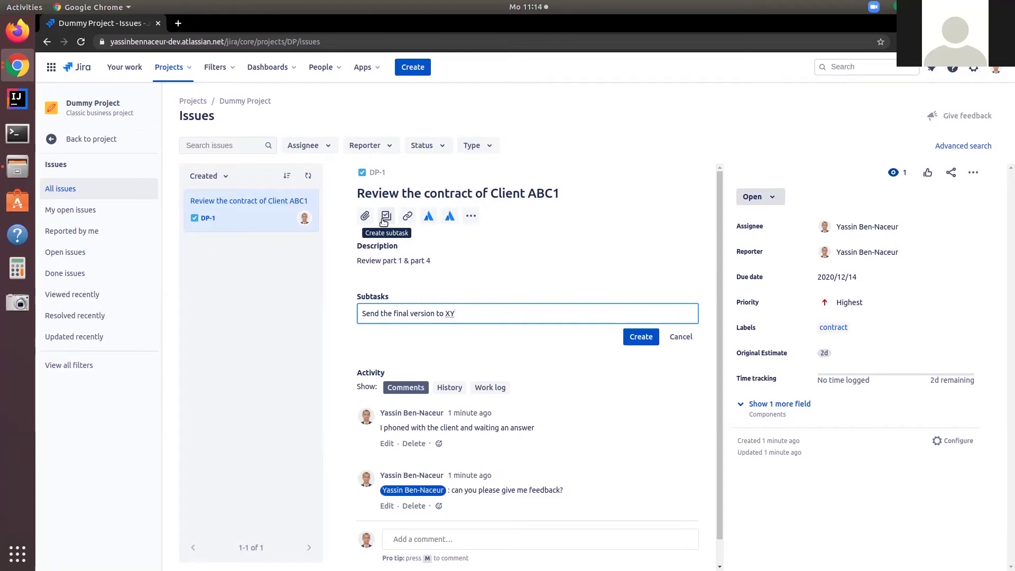
pyautogui.write(' for final review')
pyautogui.click(643, 341)
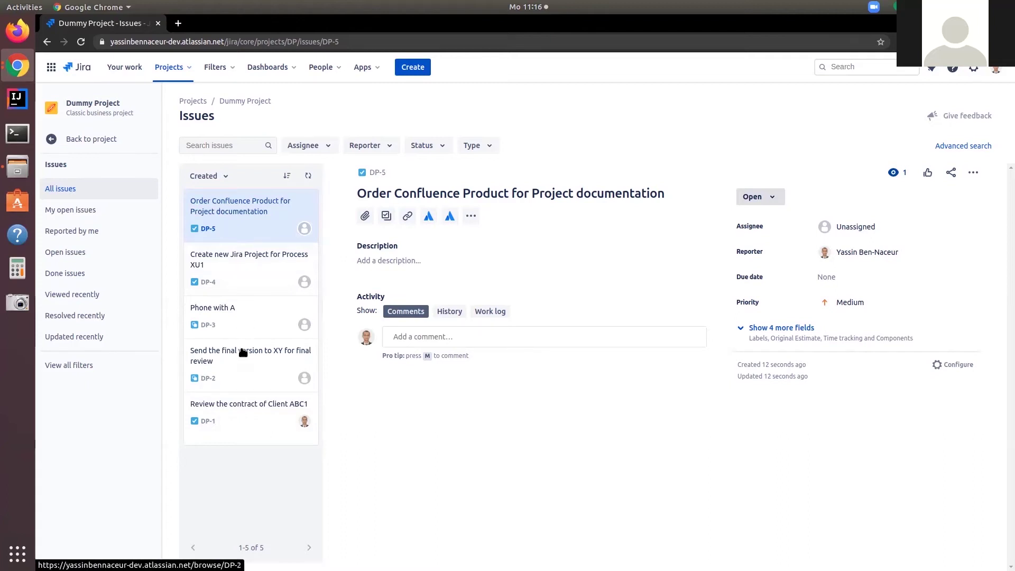
# Step: Move the subtask "Send the final version to XY for final review" to In Progress
pyautogui.click(271, 400)
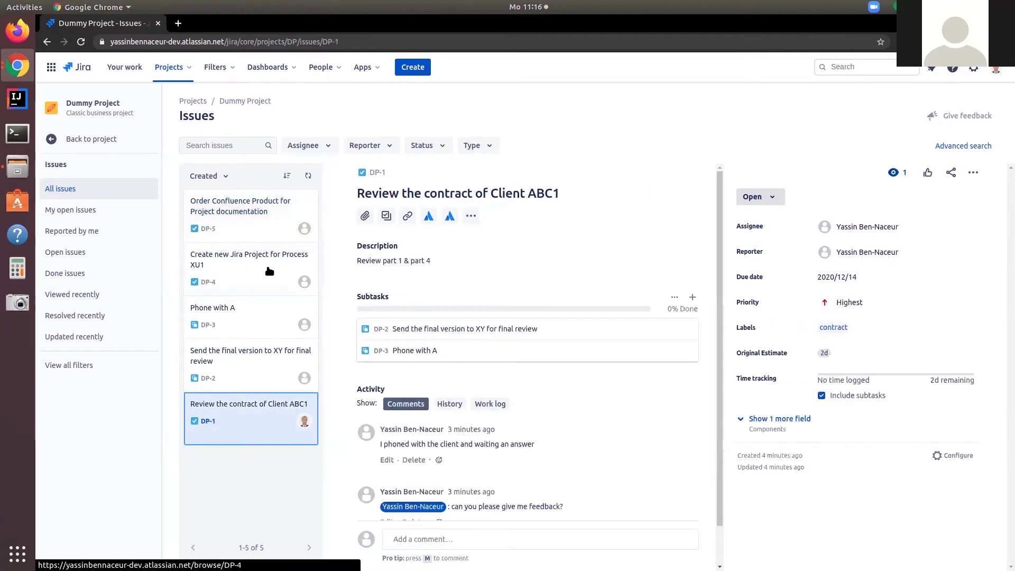
pyautogui.click(264, 362)
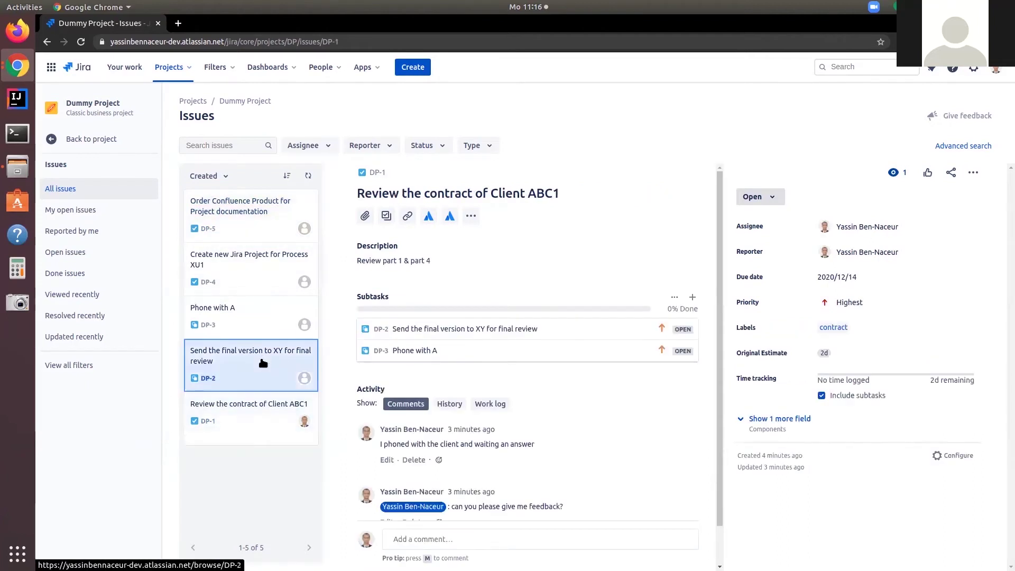
pyautogui.click(755, 202)
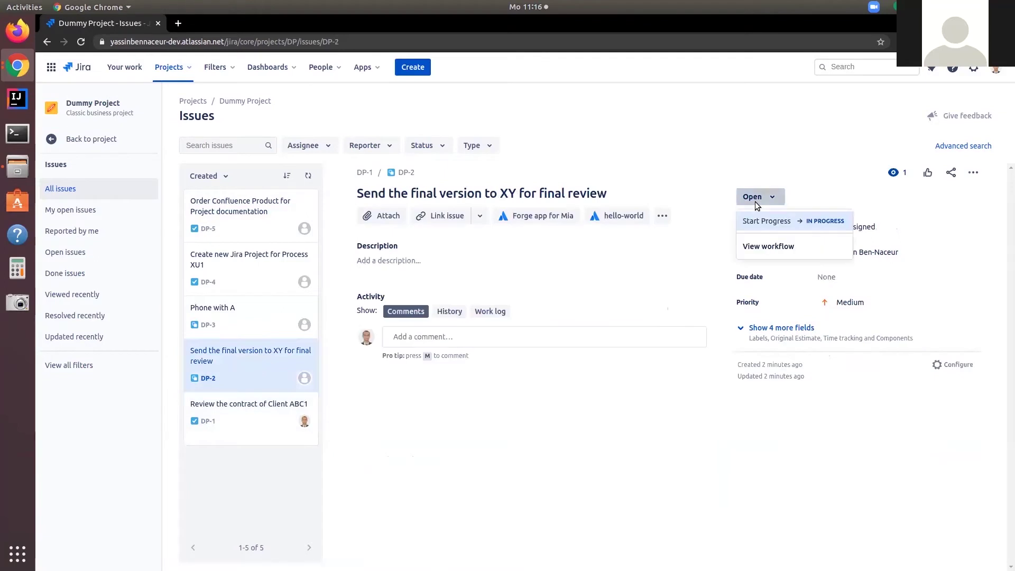
pyautogui.click(804, 220)
# Step: Start progress on the subtask "Phone with A" and stop it so that its status is Cancelled
pyautogui.click(254, 308)
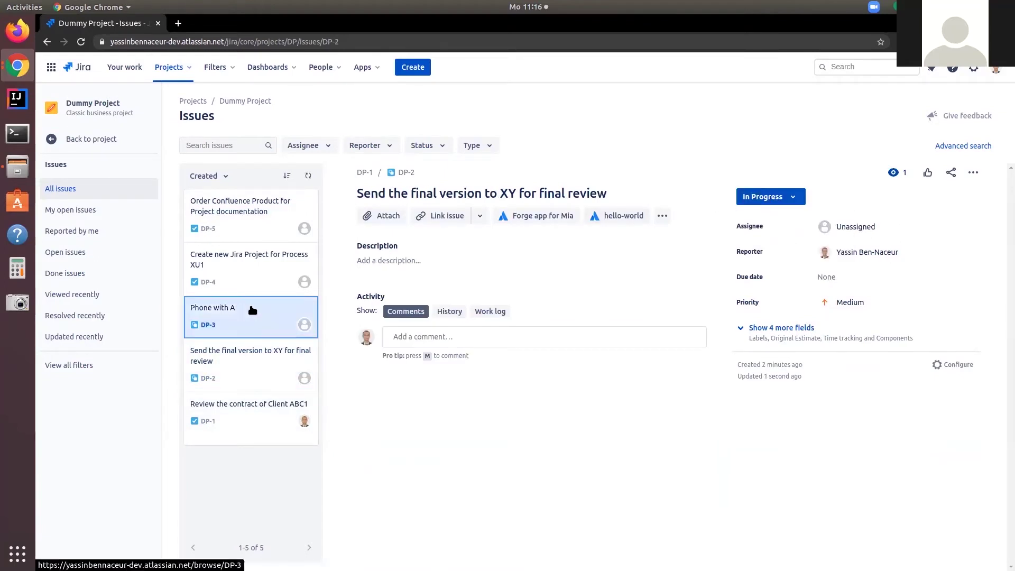
pyautogui.click(762, 199)
pyautogui.click(763, 222)
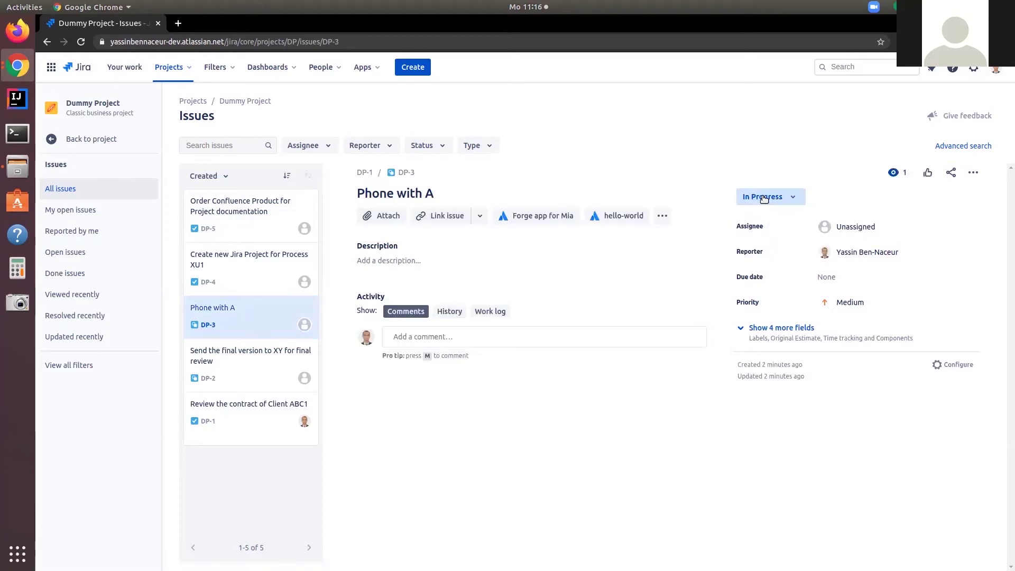
pyautogui.click(765, 198)
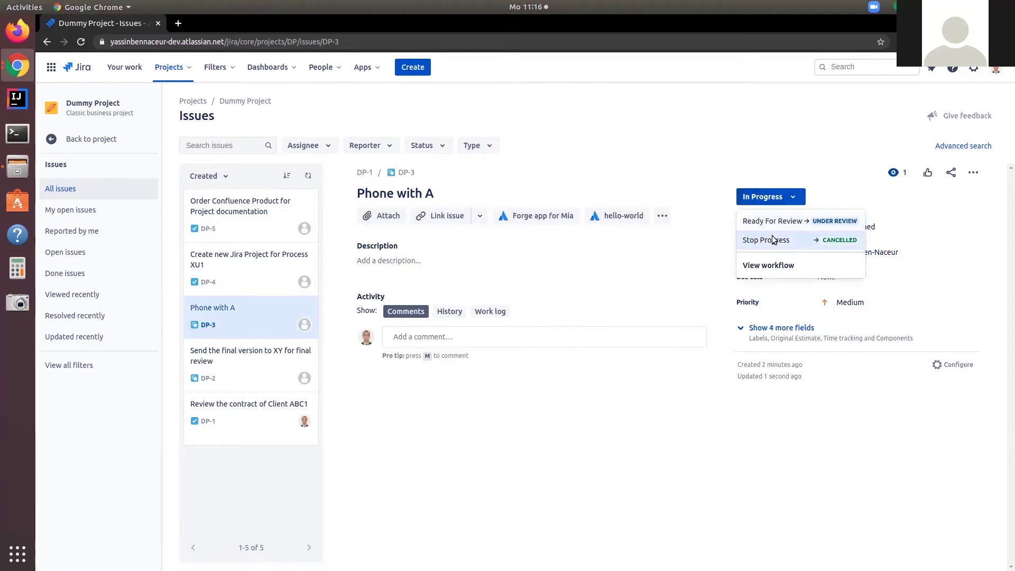
pyautogui.click(774, 240)
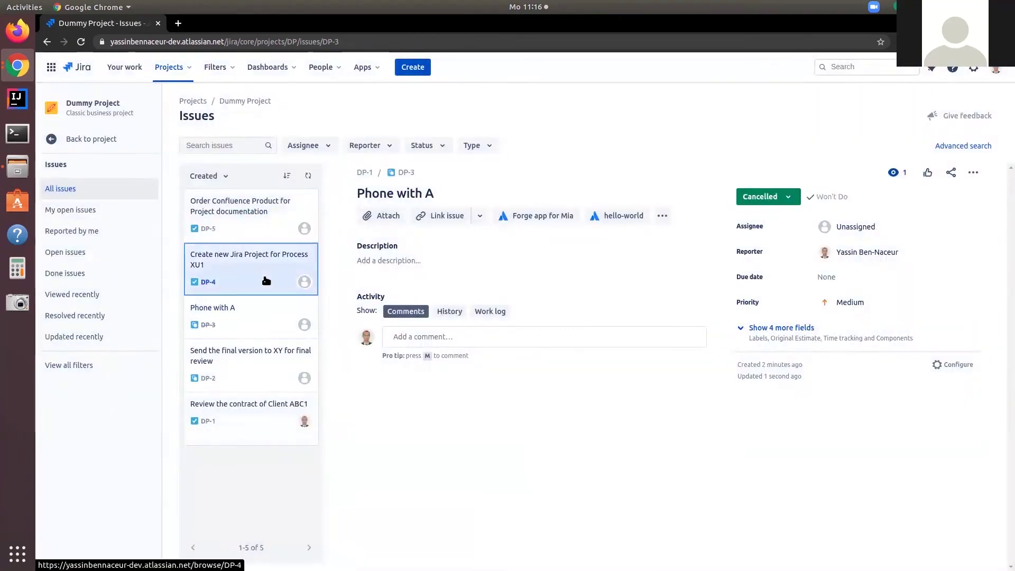
# Step: Move the task "Create new Jira Project for Process XU1" through In Progress to Under Review
pyautogui.click(266, 280)
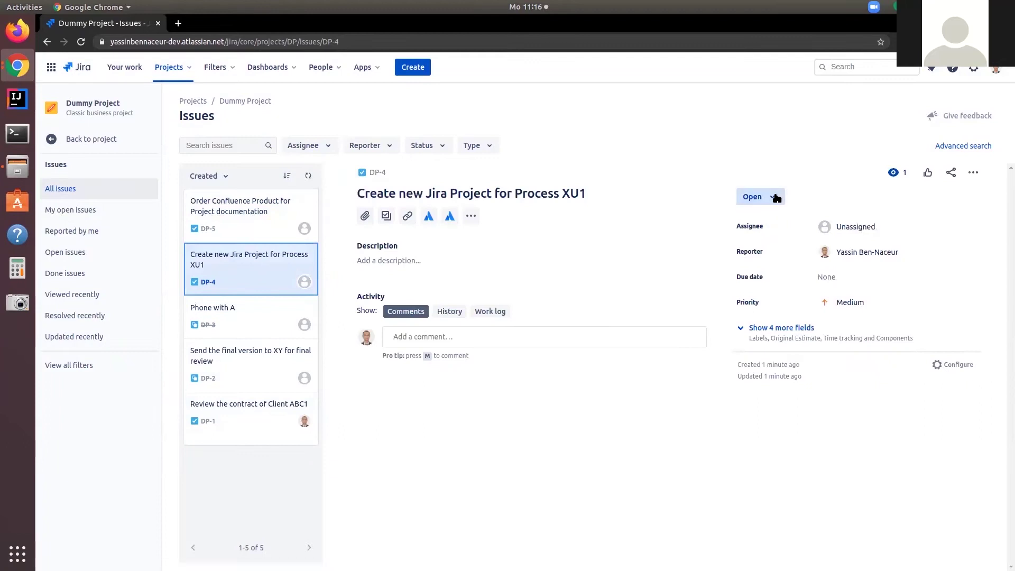
pyautogui.click(776, 198)
pyautogui.click(779, 224)
pyautogui.click(781, 204)
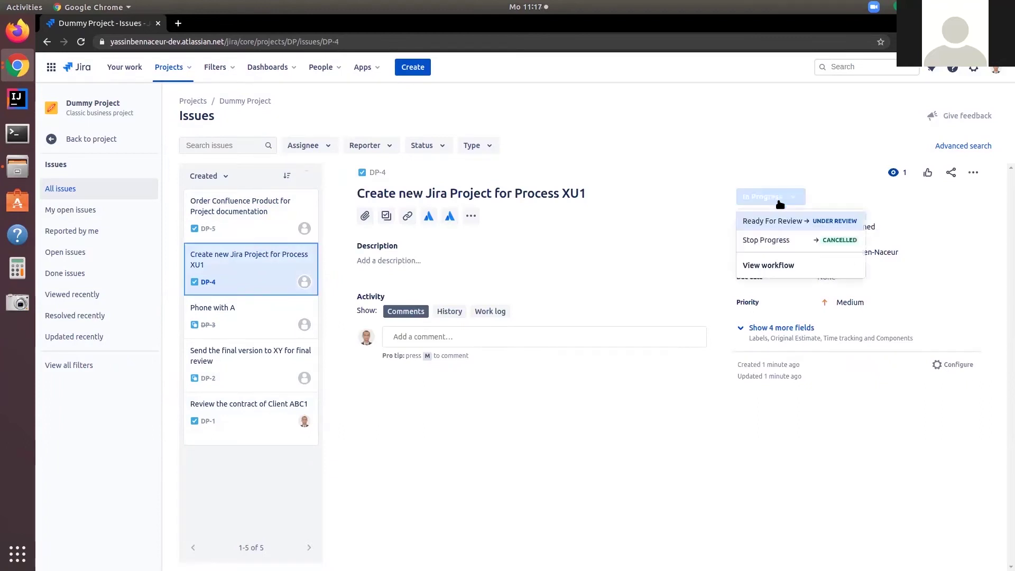
pyautogui.click(851, 221)
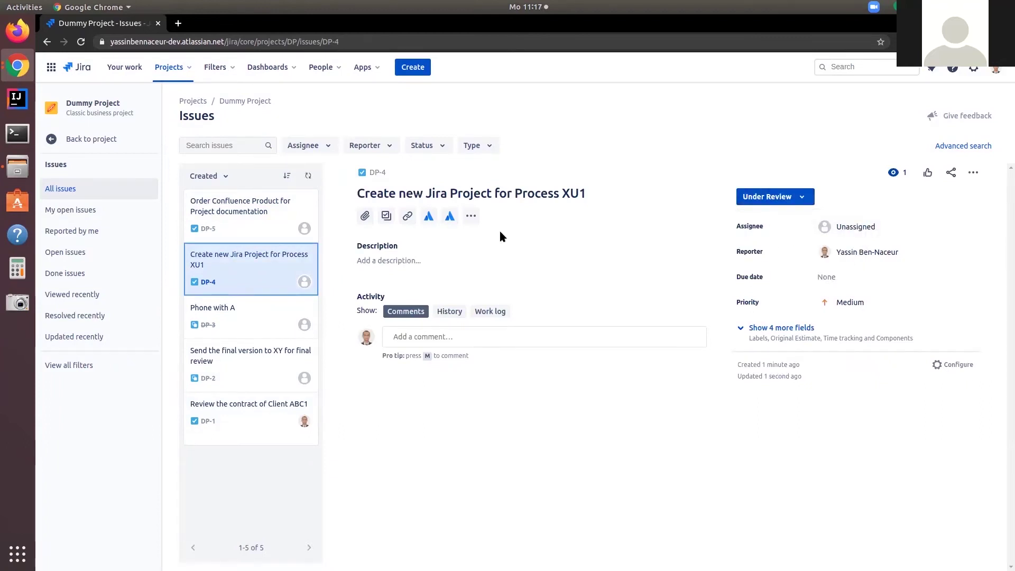
# Step: Move the task "Order Confluence Product for Project documentation" through In Progress and Under Review to Approved
pyautogui.click(265, 216)
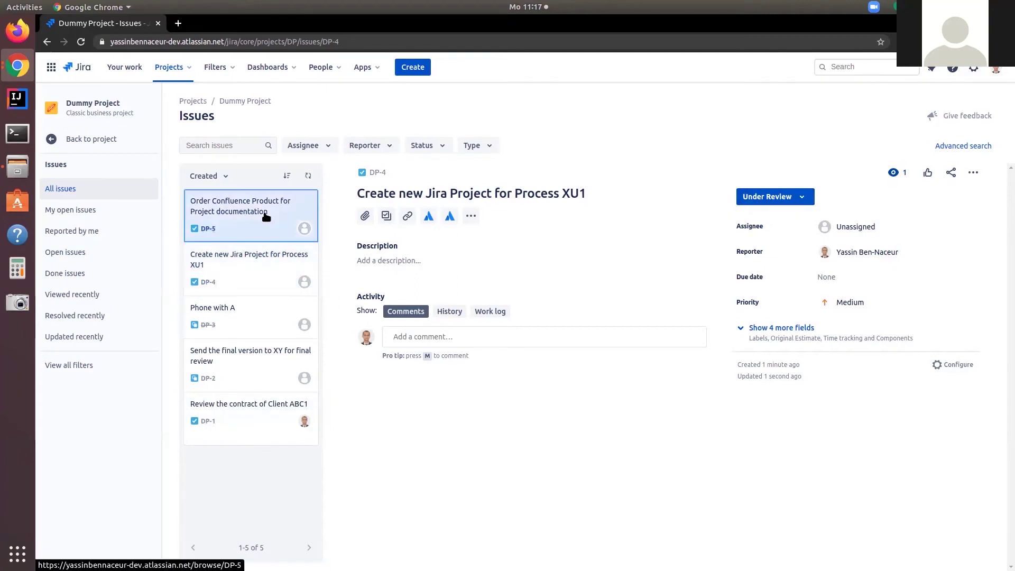
pyautogui.click(770, 197)
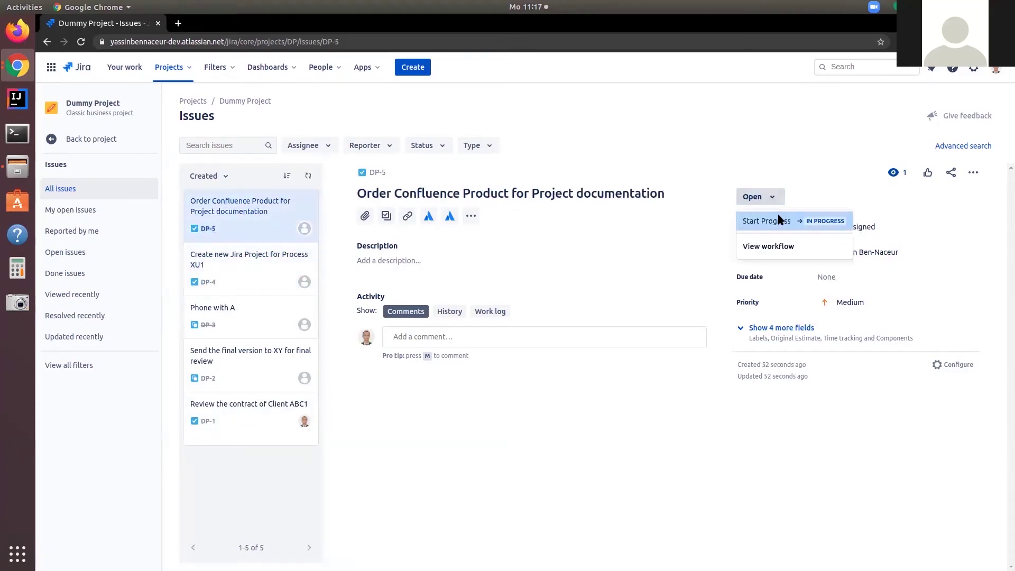
pyautogui.click(778, 220)
pyautogui.click(775, 198)
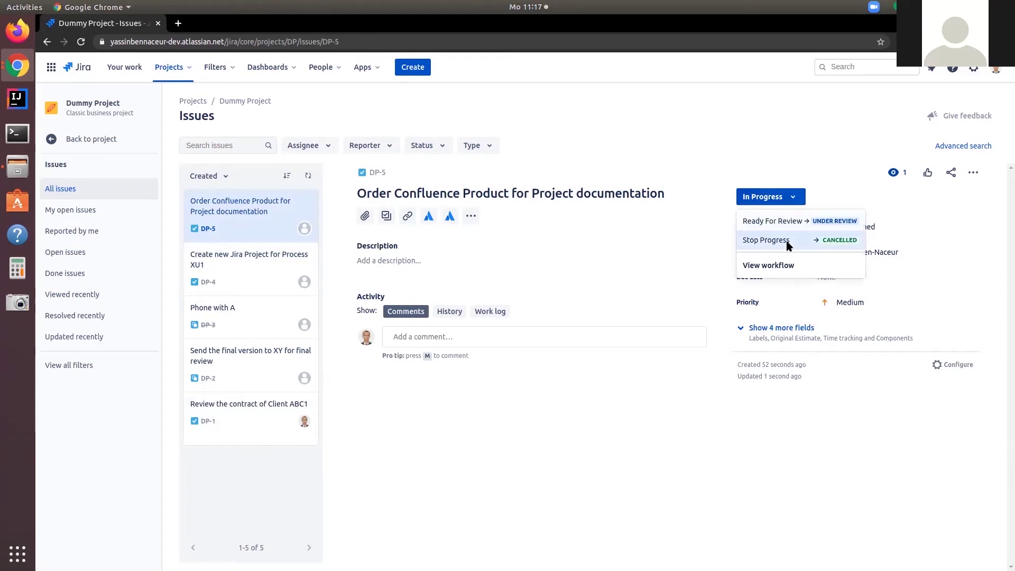
pyautogui.click(785, 221)
pyautogui.click(787, 197)
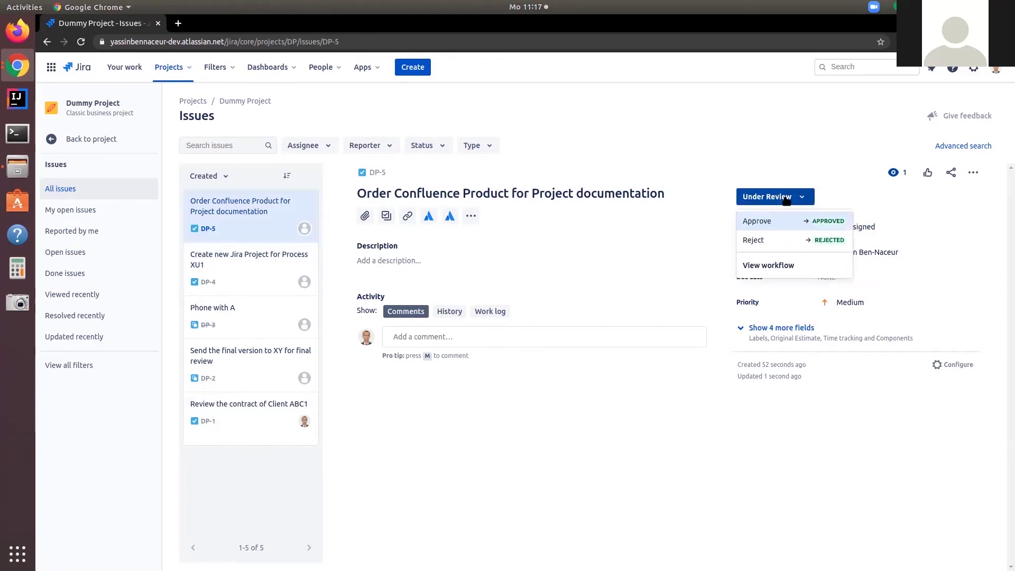
pyautogui.click(794, 221)
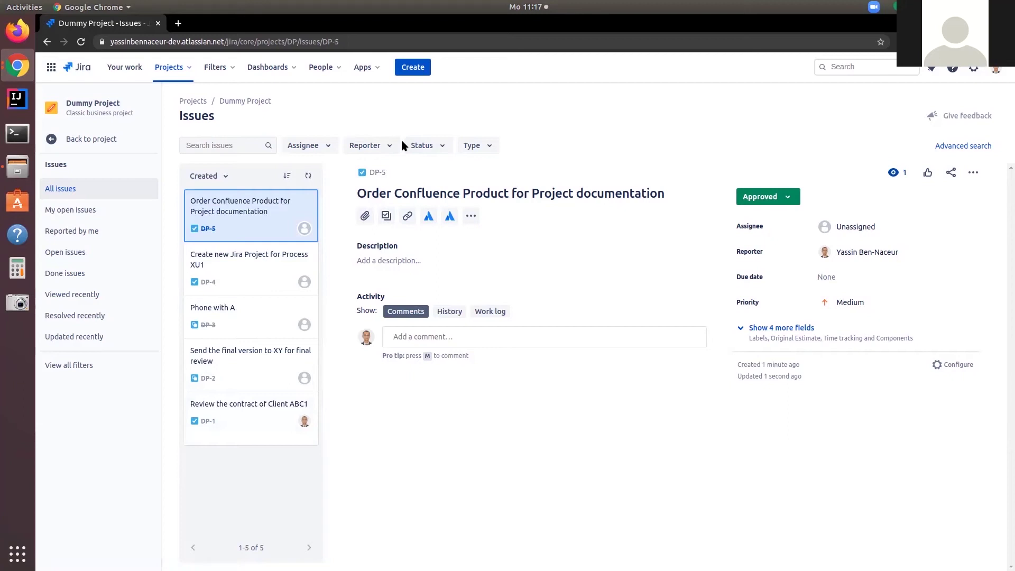
# Step: Filter the project's issues by the statuses In Progress and Approved
pyautogui.click(423, 146)
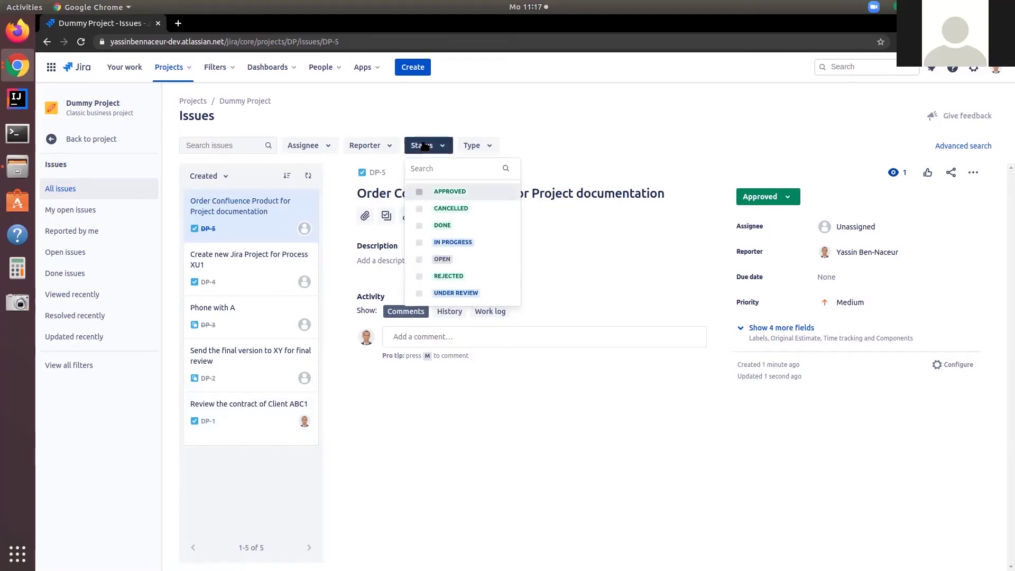
pyautogui.click(455, 239)
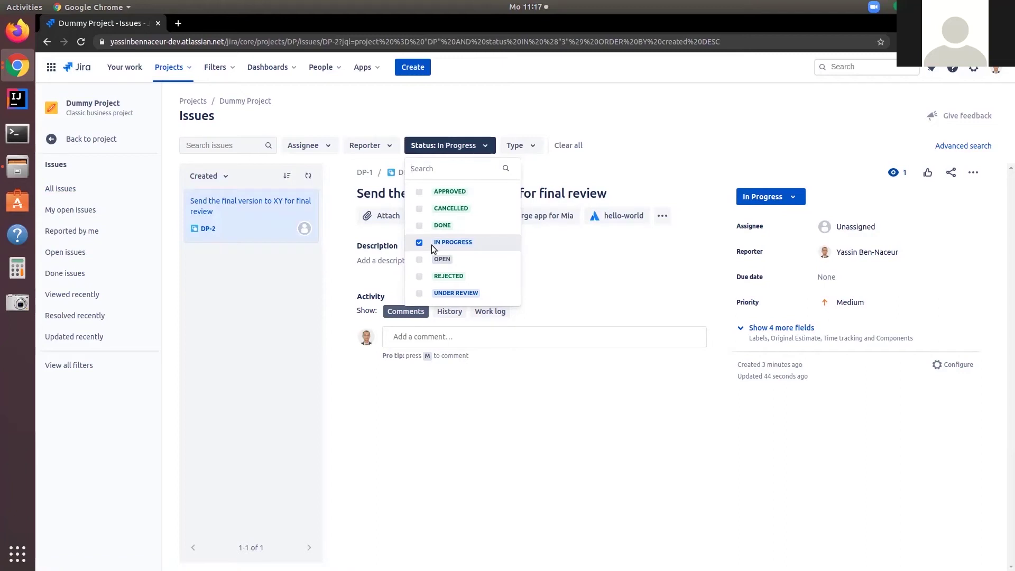
pyautogui.click(453, 196)
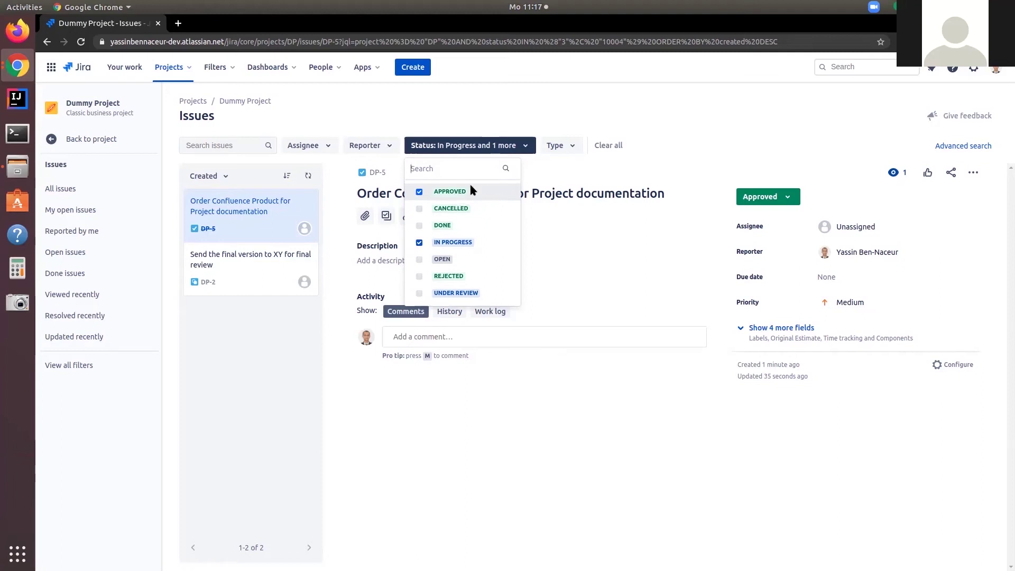
# Step: Open the filtered issues in advanced search and save them as a filter named with the owner's first name plus "- Filter ( Approved & In Progress)"
pyautogui.click(962, 146)
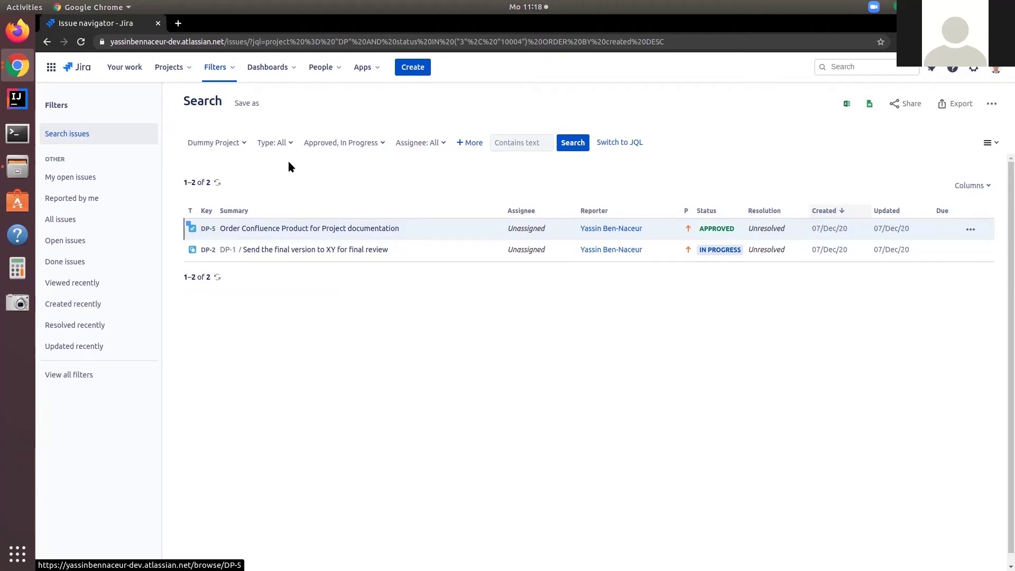
pyautogui.click(248, 104)
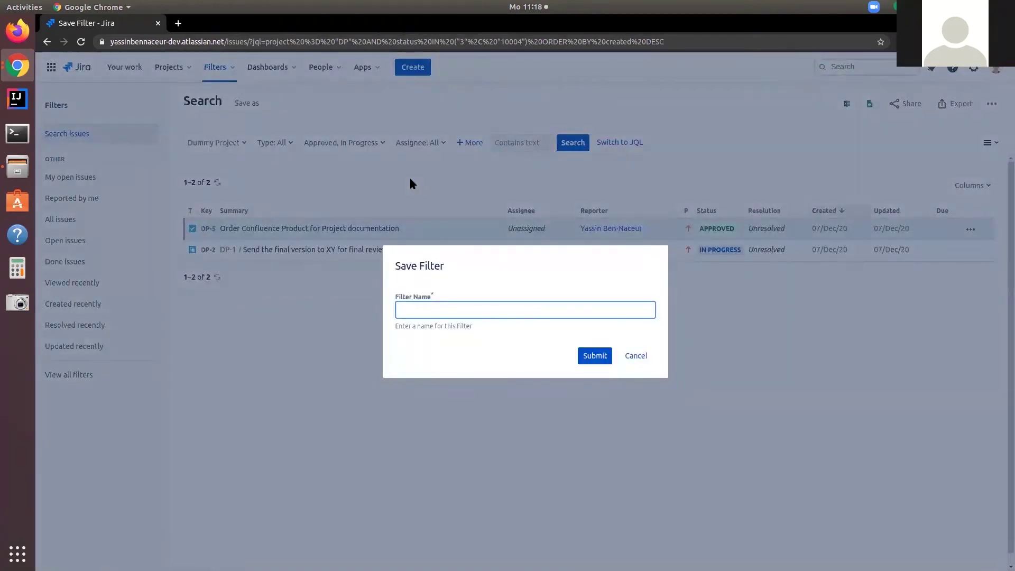
pyautogui.write('Yassin - Filter ( Approved & In Progress')
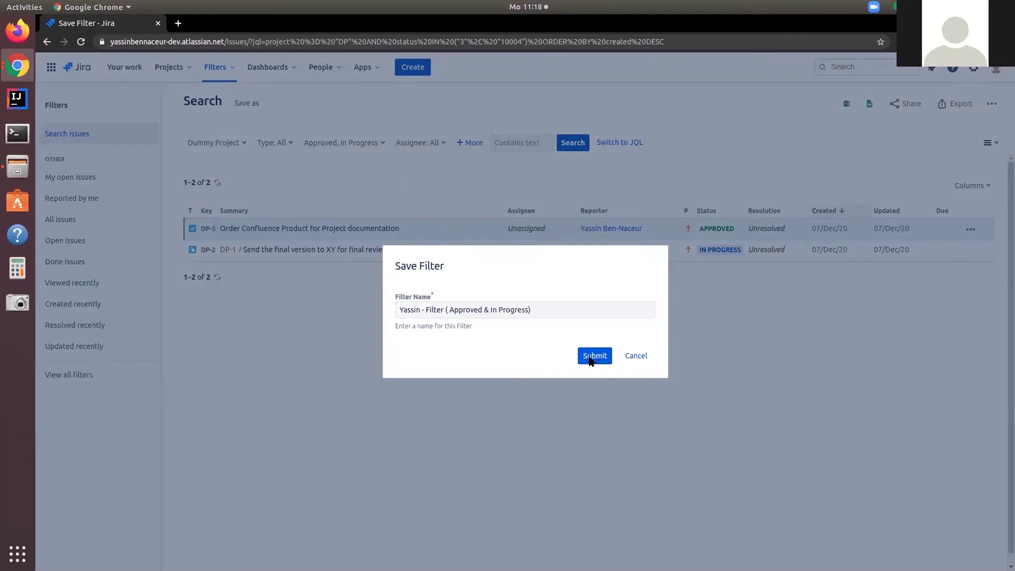
pyautogui.click(590, 357)
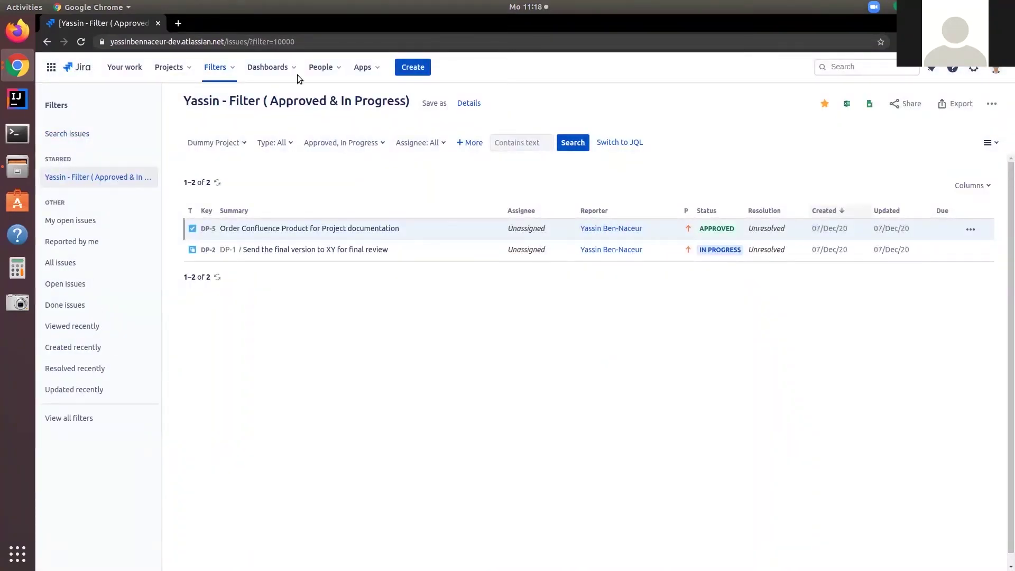
# Step: Copy the saved filter's web address and open it in a new browser tab
pyautogui.click(272, 42)
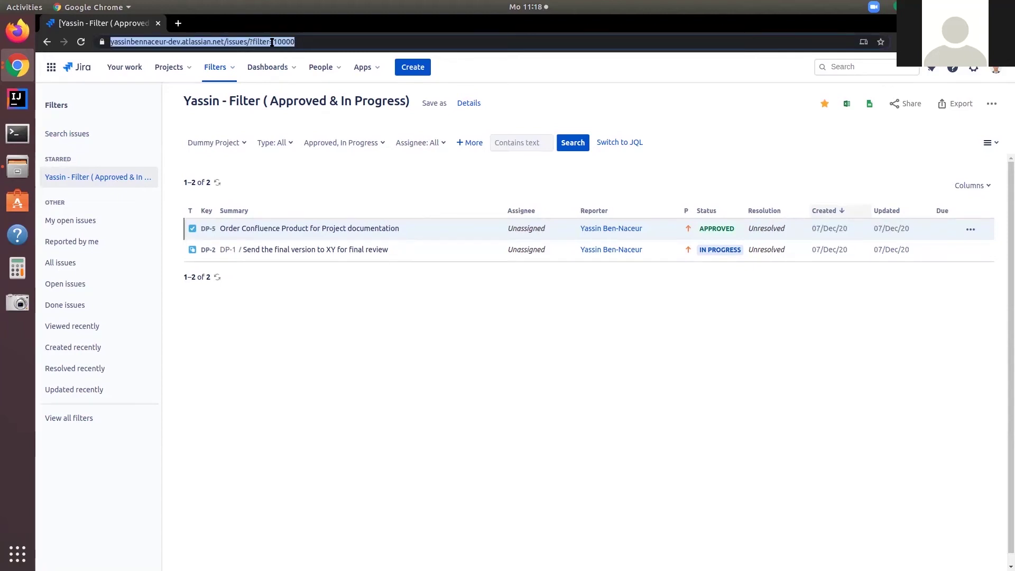
pyautogui.hotkey('ctrl', 'c')
pyautogui.hotkey('ctrl', 't')
pyautogui.hotkey('ctrl', 'v')
pyautogui.press('Return')
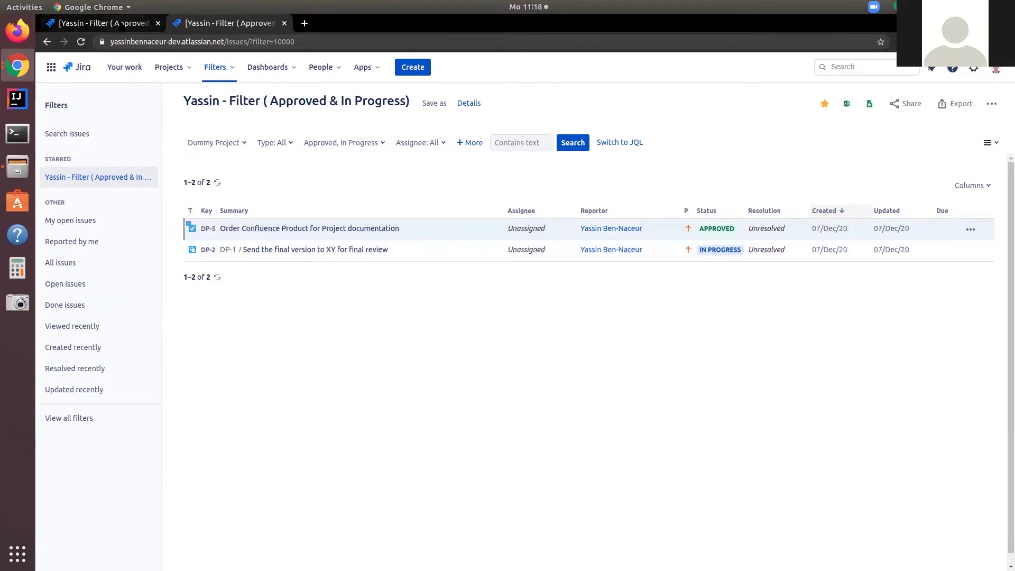
# Step: Edit the saved filter's permissions to share it with all roles of Dummy Project, and save the change
pyautogui.click(466, 103)
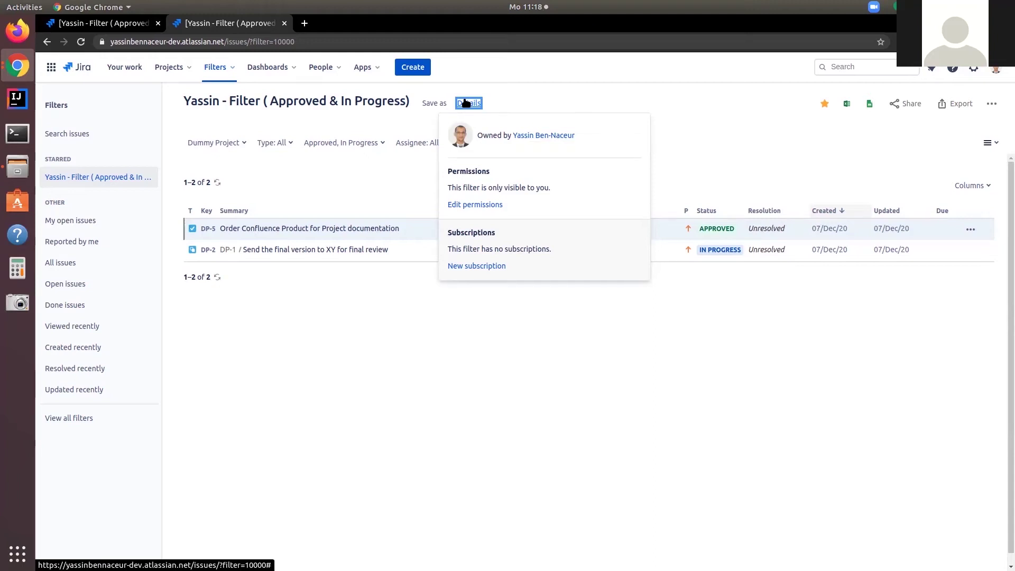
pyautogui.click(480, 205)
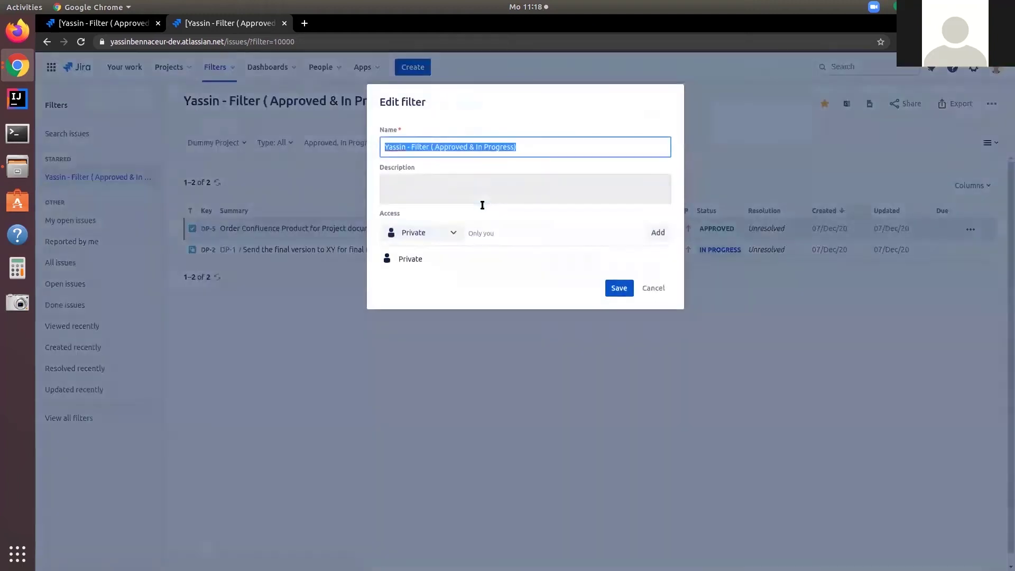
pyautogui.click(436, 234)
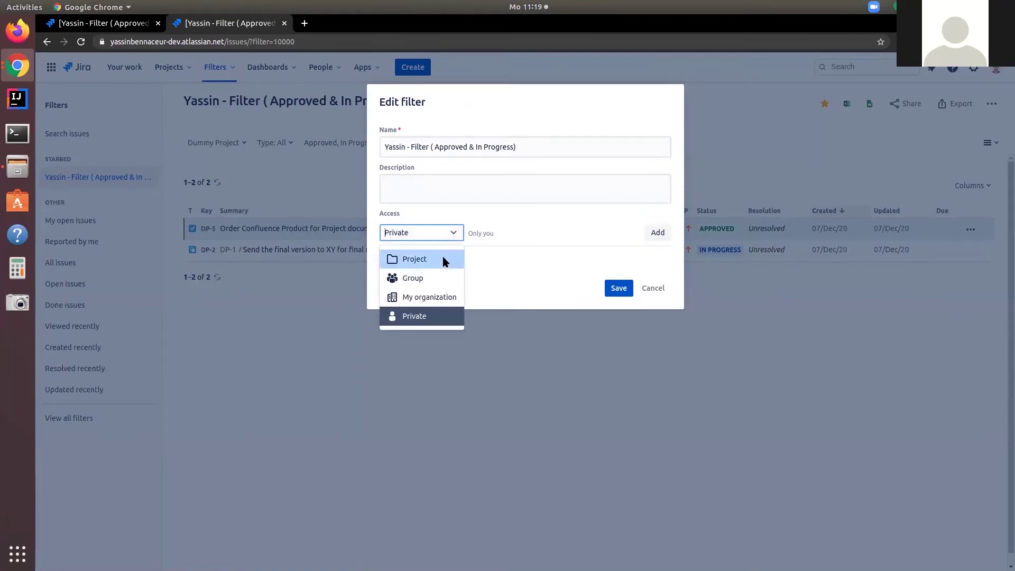
pyautogui.click(426, 258)
pyautogui.click(507, 236)
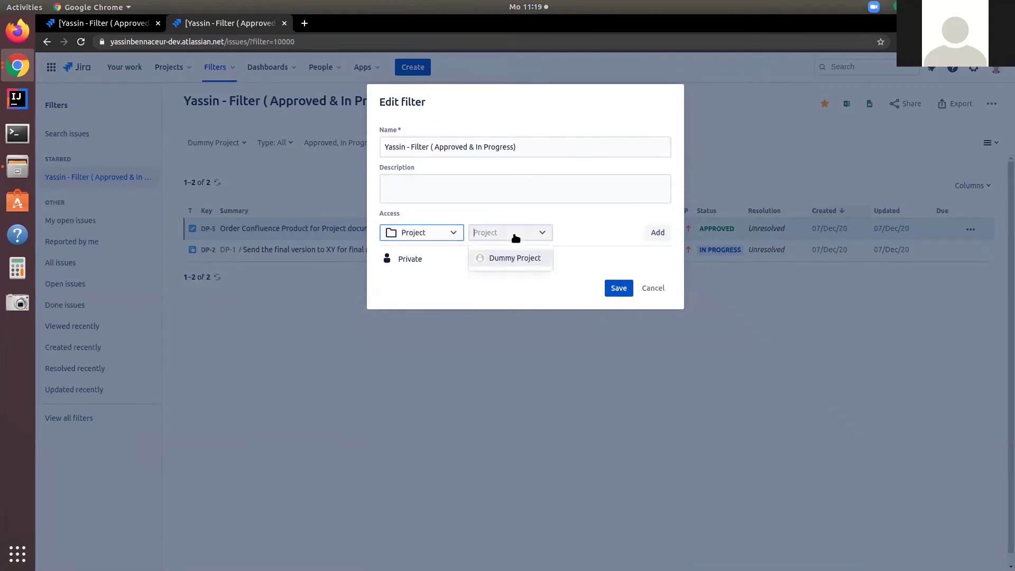
pyautogui.click(525, 262)
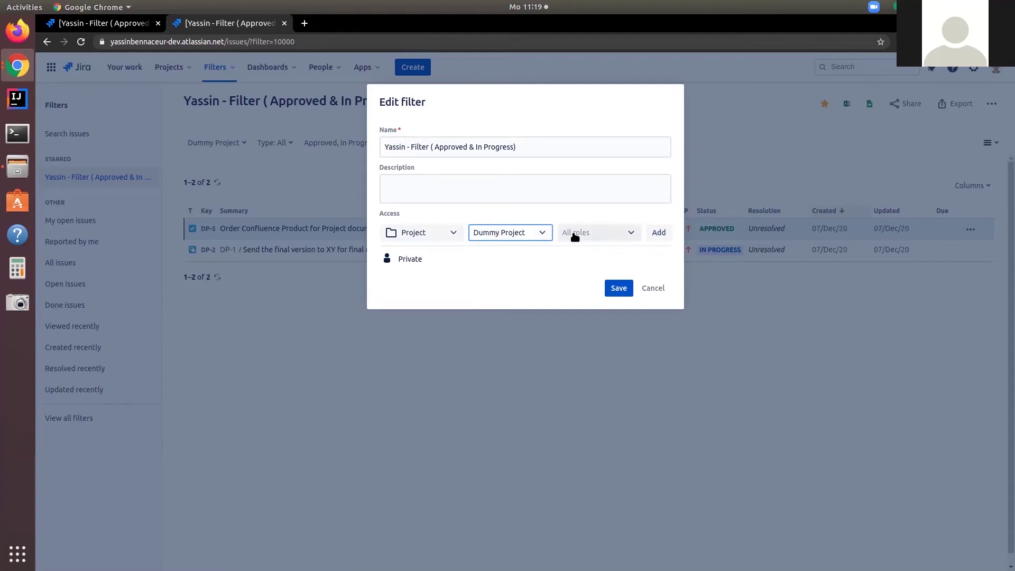
pyautogui.click(657, 233)
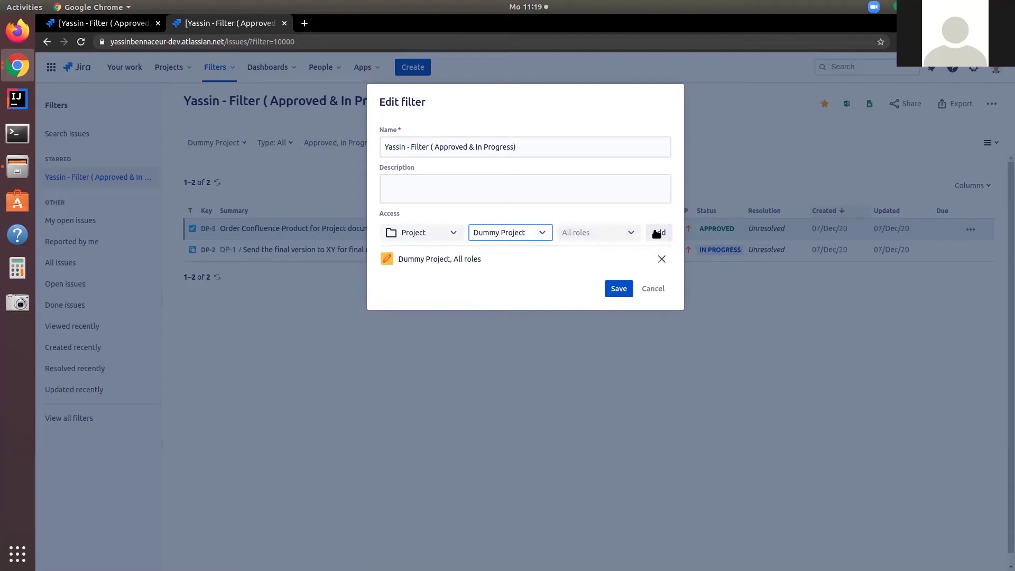
pyautogui.click(617, 288)
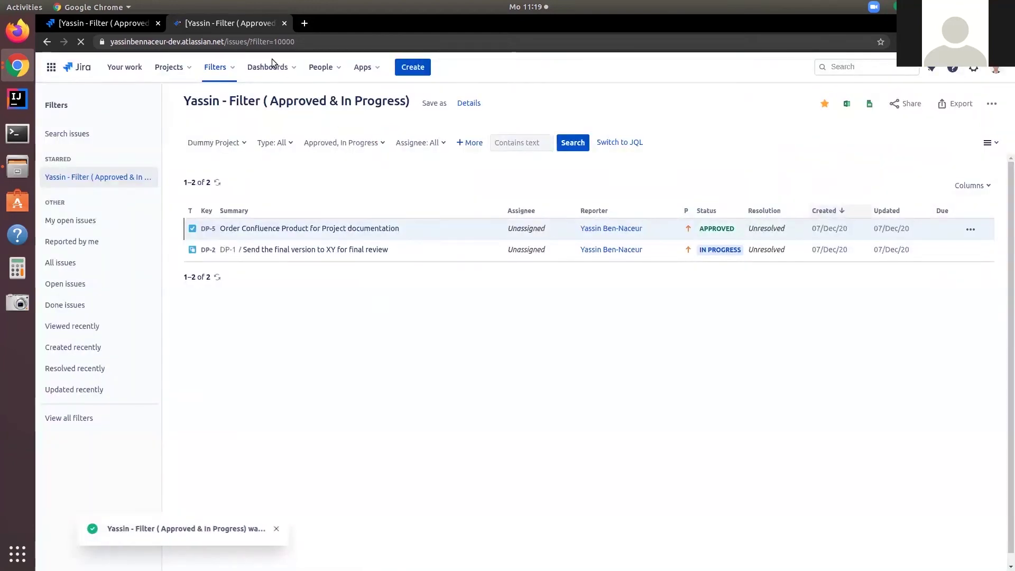
pyautogui.click(264, 42)
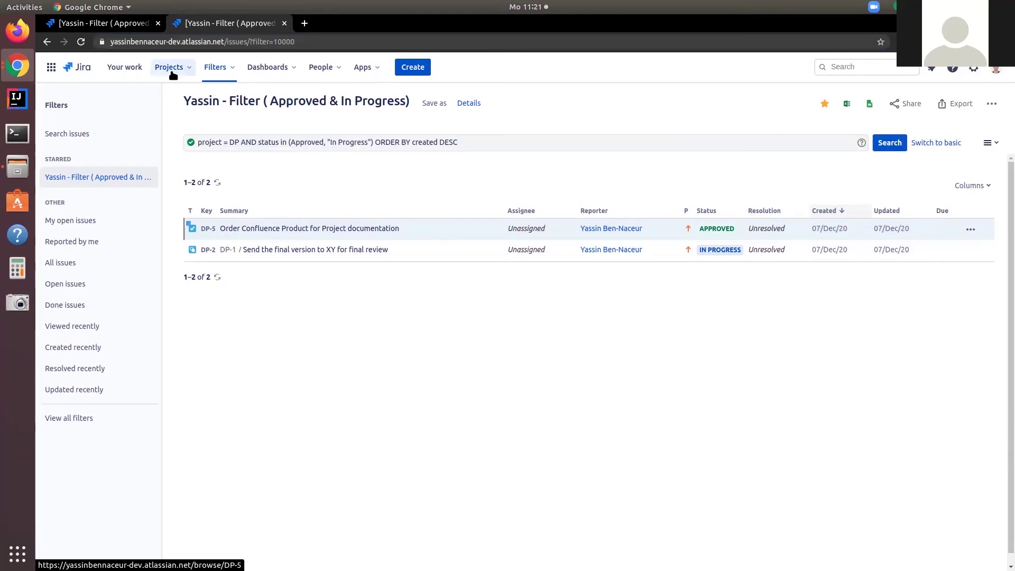
# Step: Open the Dummy Project board and view the details of the task "Review the contract of Client ABC1"
pyautogui.click(169, 67)
pyautogui.click(195, 118)
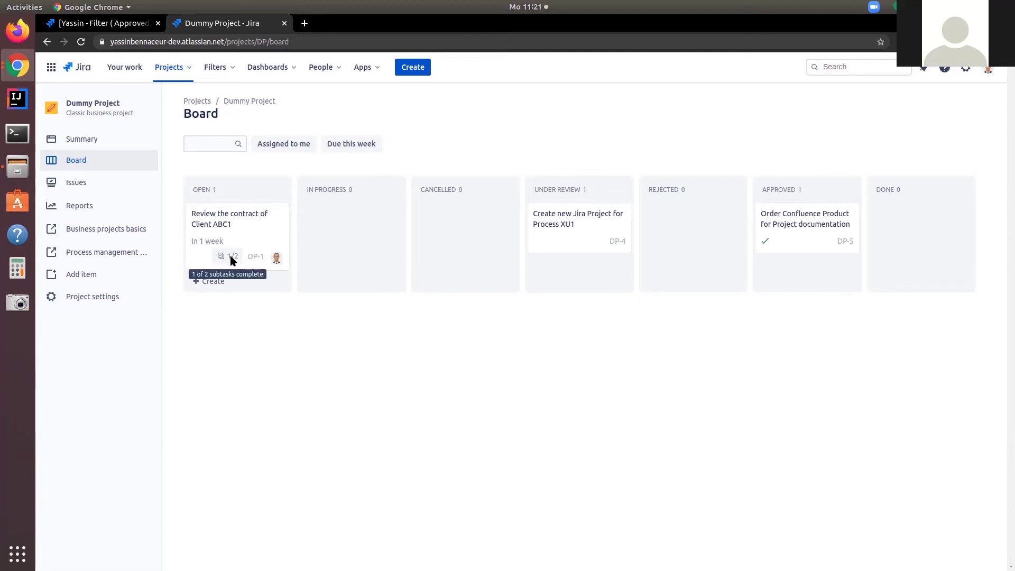
pyautogui.click(238, 238)
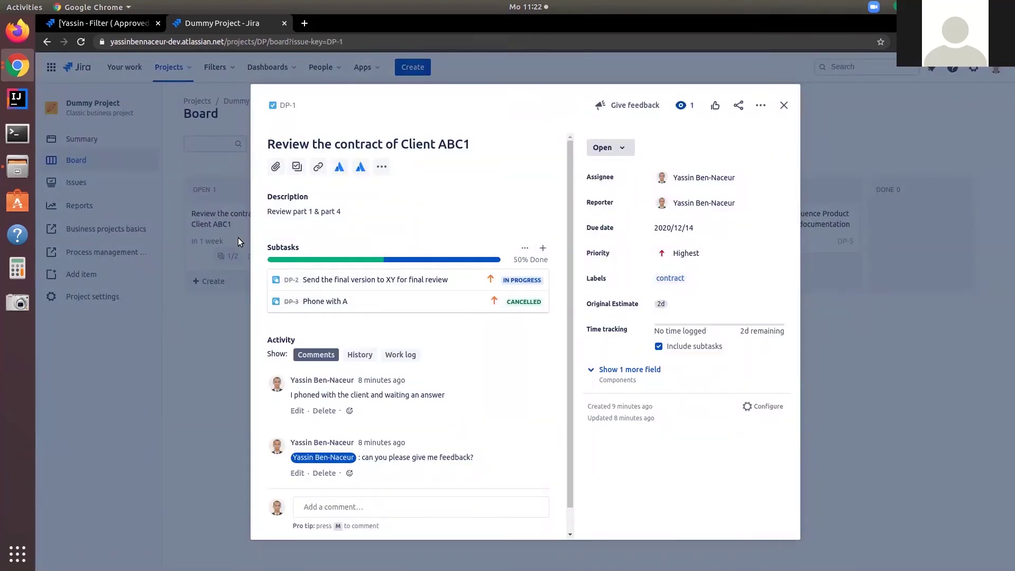
pyautogui.click(784, 106)
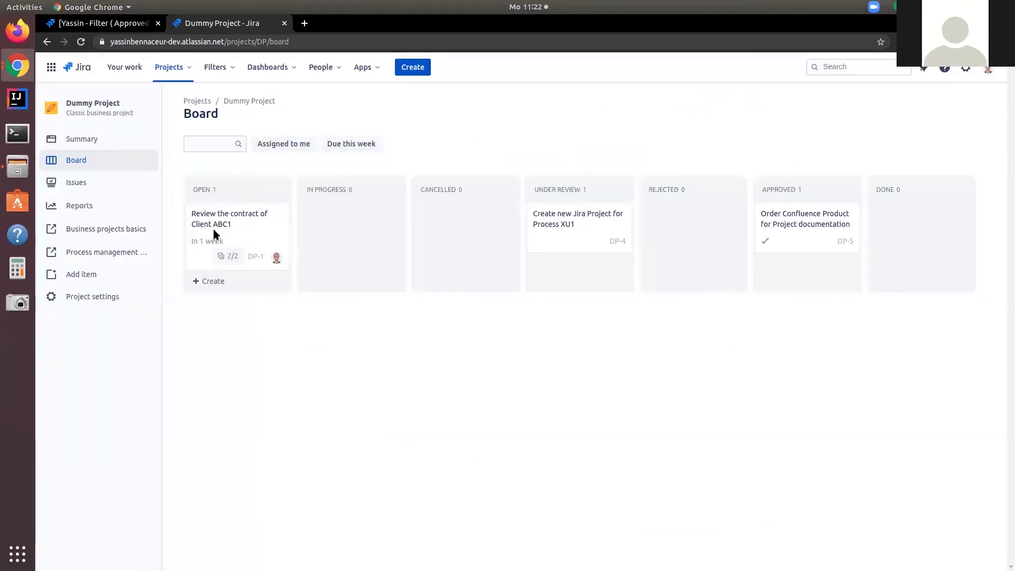
# Step: Move the task "Review the contract of Client ABC1" from Open to Cancelled with the resolution Won't Do
pyautogui.moveTo(213, 229); pyautogui.dragTo(443, 245)
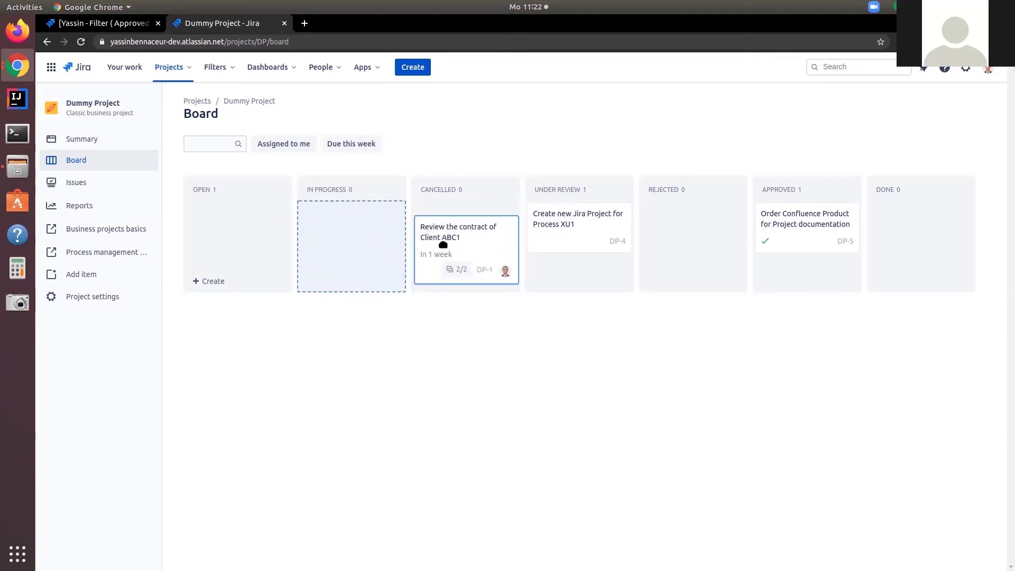
pyautogui.moveTo(443, 245); pyautogui.dragTo(208, 245)
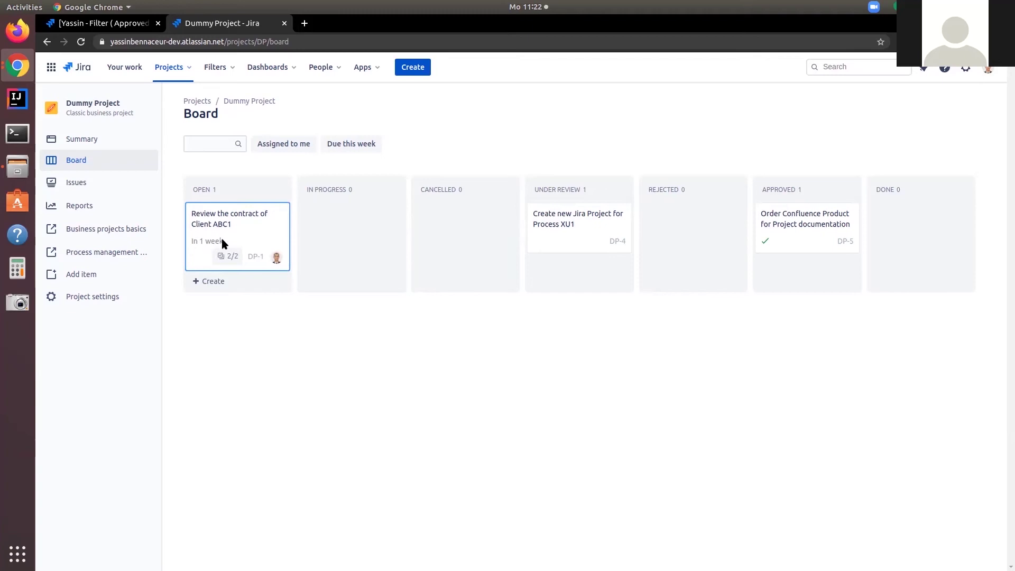
pyautogui.moveTo(229, 235); pyautogui.dragTo(451, 232)
pyautogui.click(408, 212)
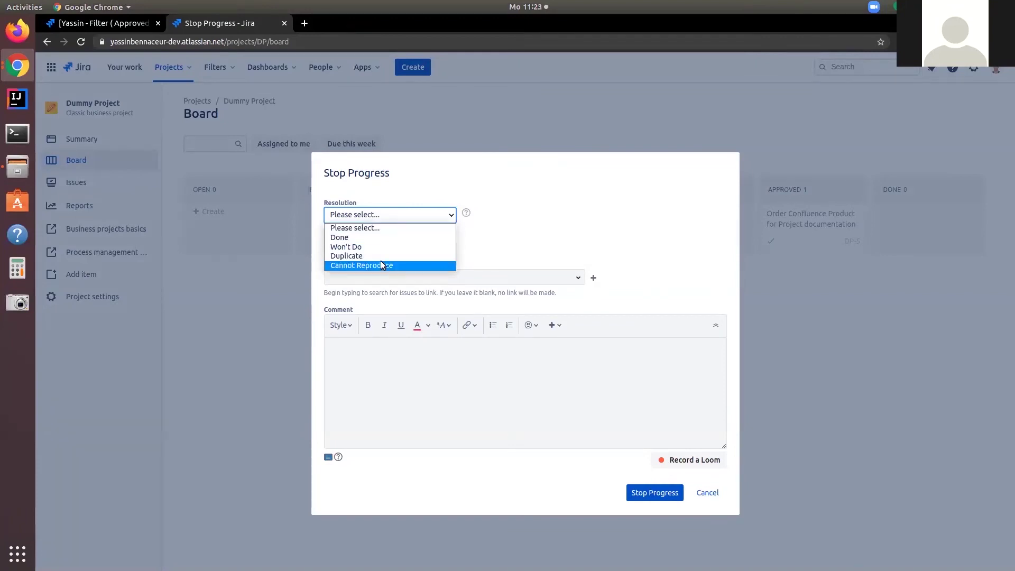
pyautogui.click(394, 256)
pyautogui.click(385, 218)
pyautogui.click(376, 245)
pyautogui.click(640, 492)
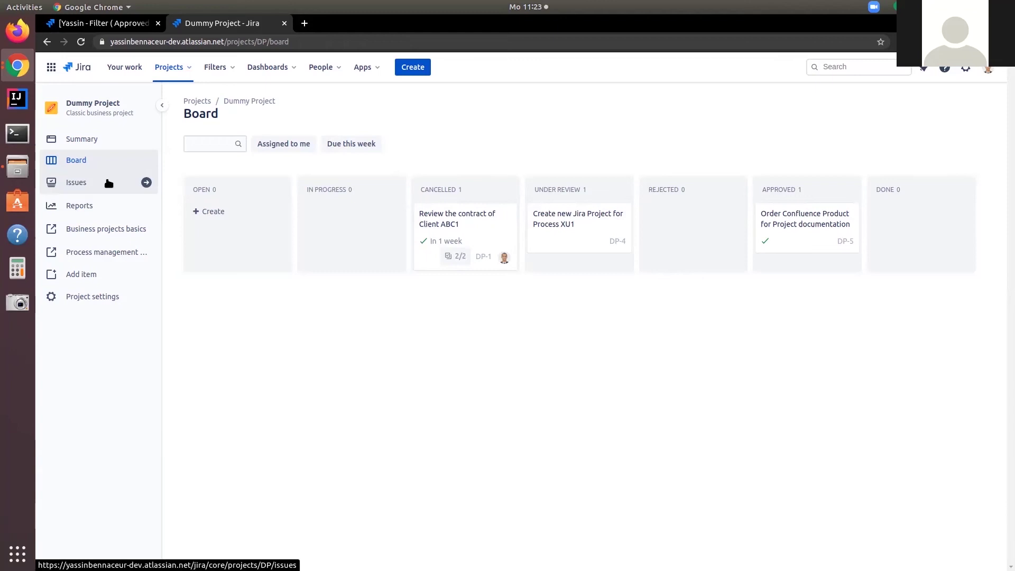
# Step: View the details and available status transitions of the cancelled task "Review the contract of Client ABC1", then close it
pyautogui.click(477, 236)
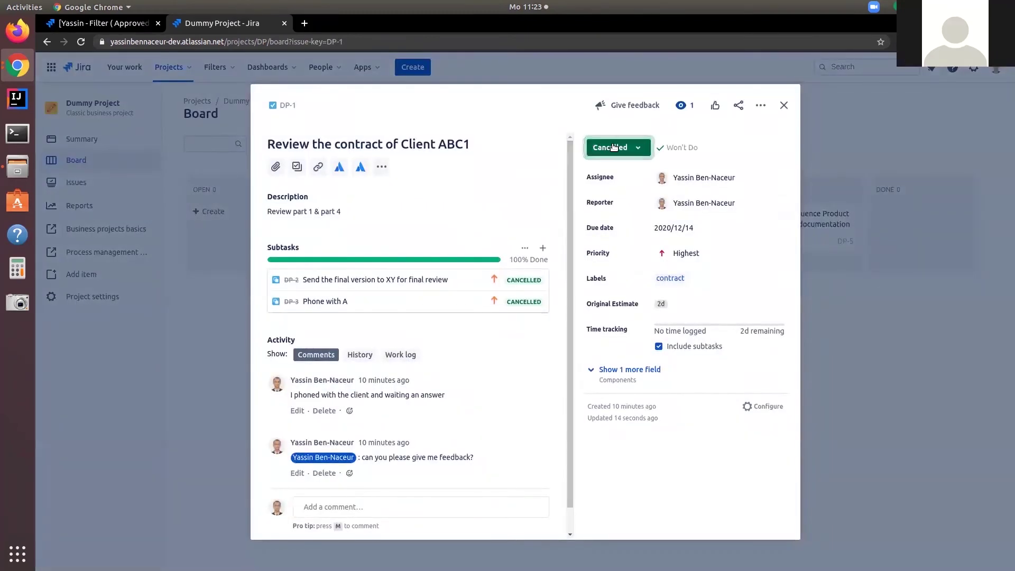
pyautogui.click(613, 147)
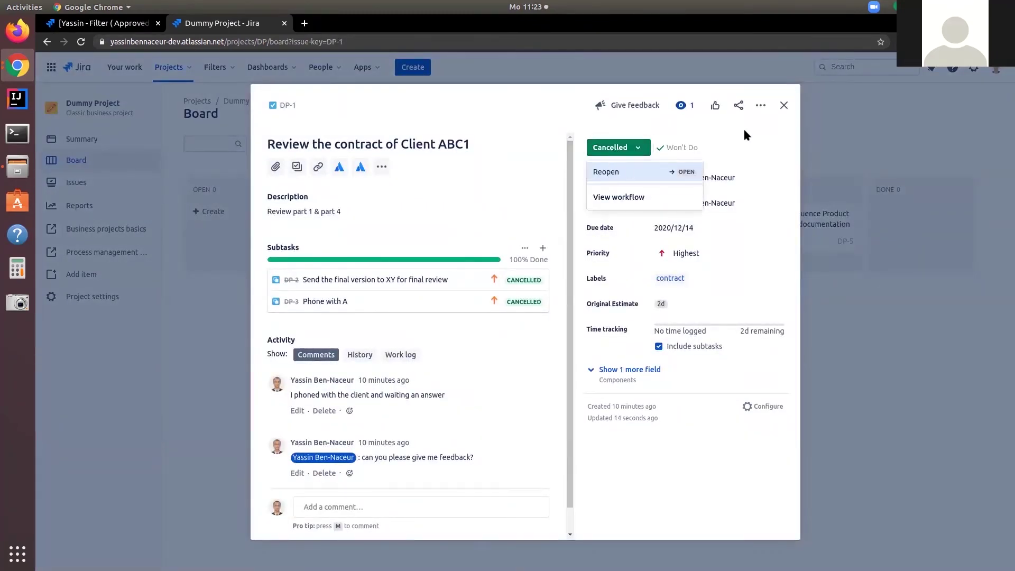
pyautogui.click(785, 105)
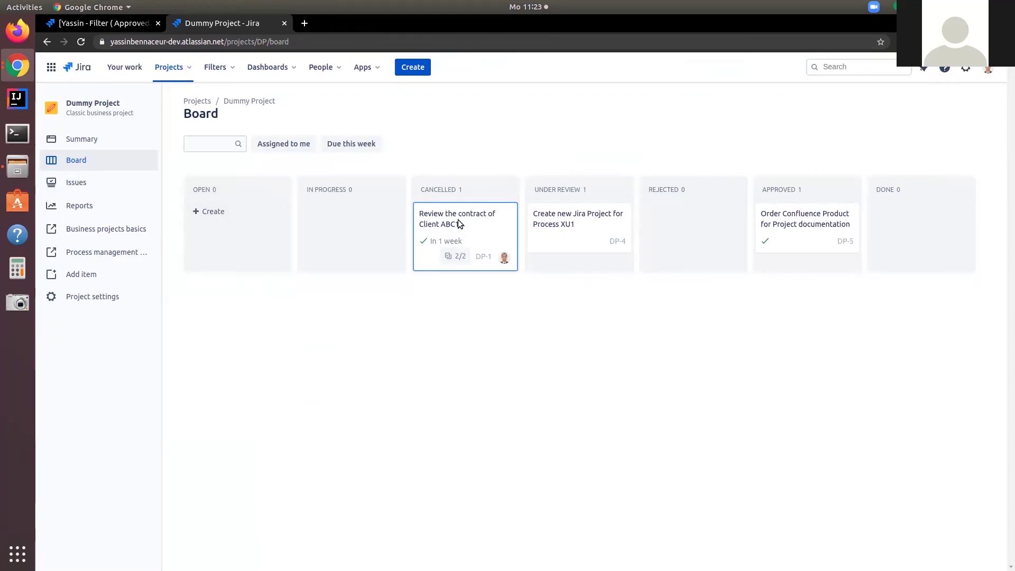
# Step: Start creating a new dashboard from the dashboards overview and name it "Dummy Project"
pyautogui.click(253, 68)
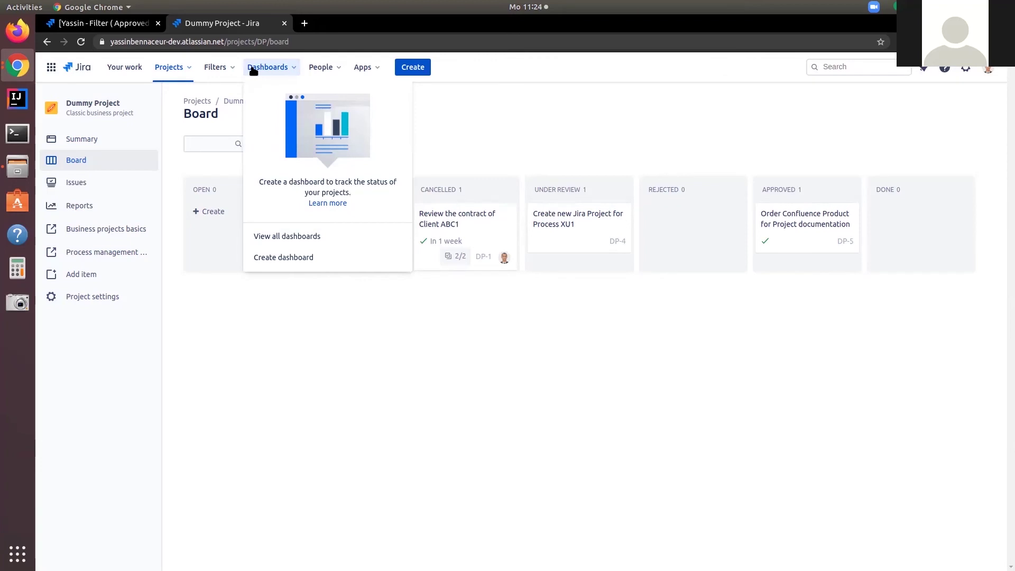
pyautogui.click(312, 236)
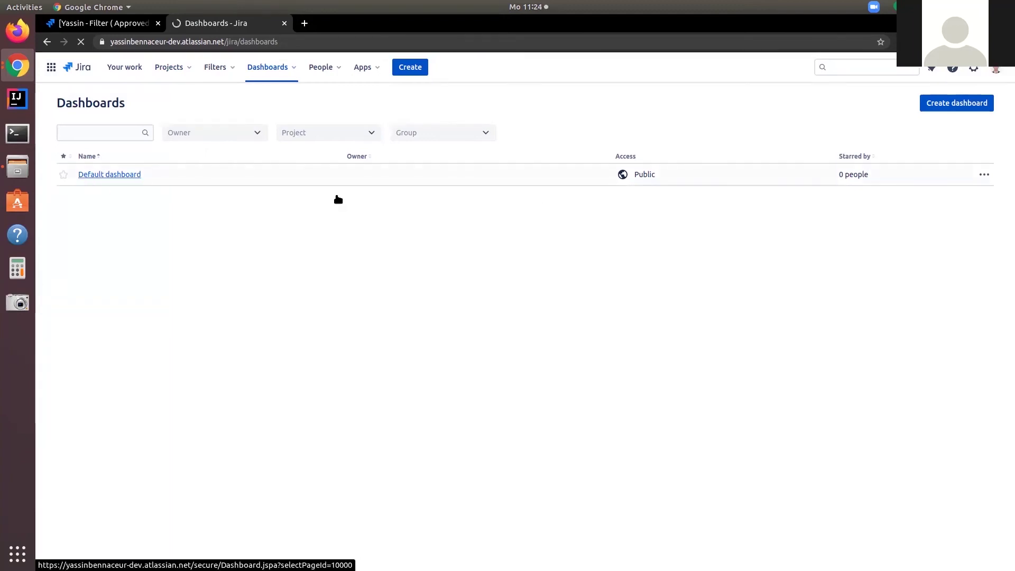
pyautogui.click(933, 105)
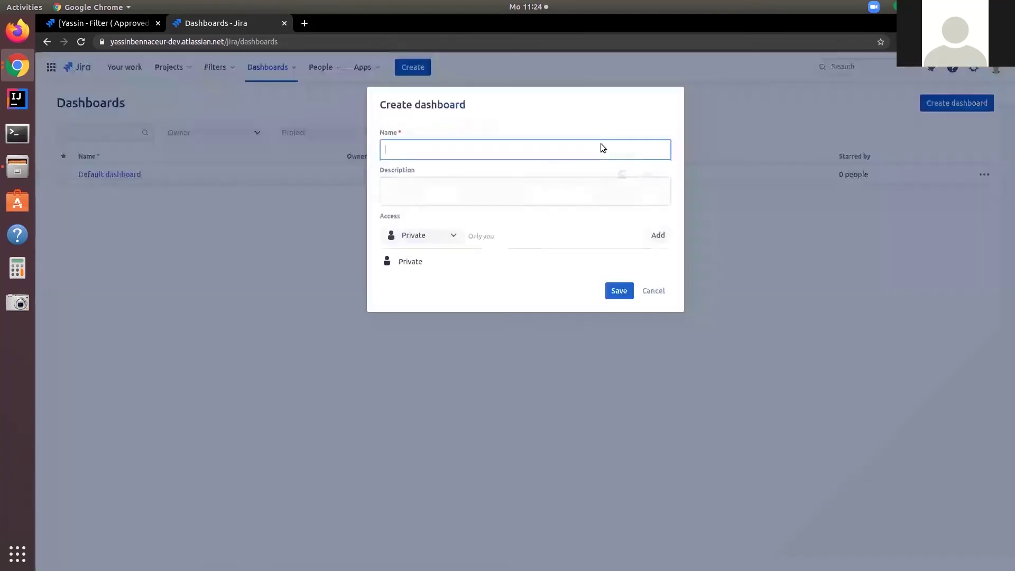
pyautogui.write('Dumy')
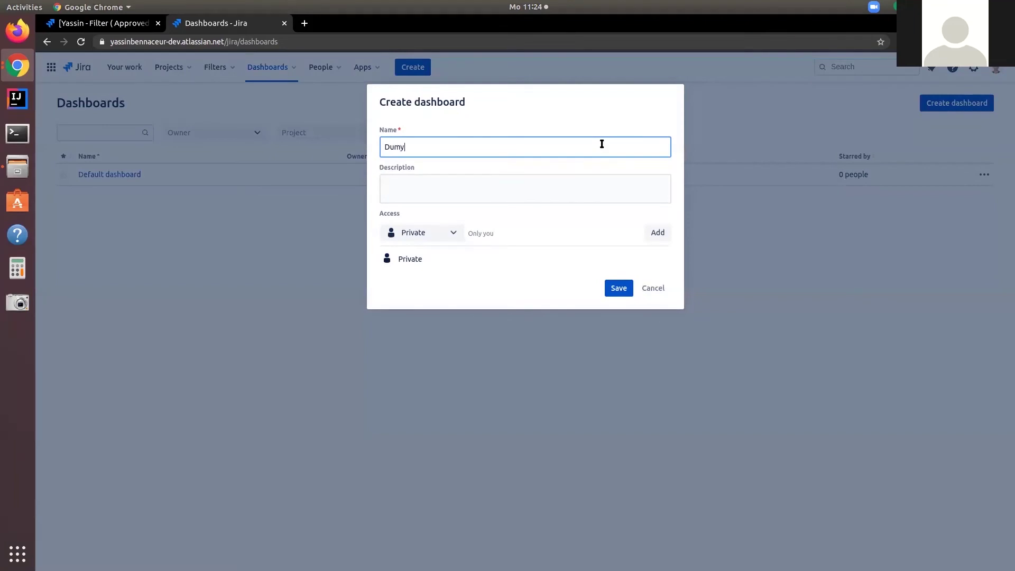
pyautogui.press('BackSpace')
pyautogui.write('my Project')
# Step: Add project-based access to the new dashboard and save it
pyautogui.click(438, 236)
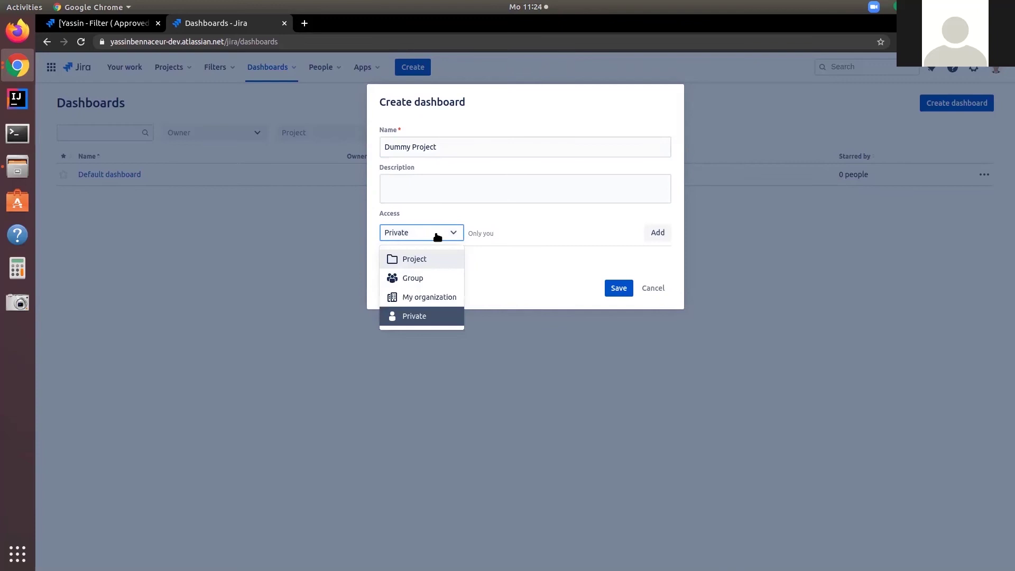
pyautogui.click(436, 260)
pyautogui.click(503, 234)
pyautogui.click(502, 259)
pyautogui.click(663, 233)
pyautogui.click(618, 288)
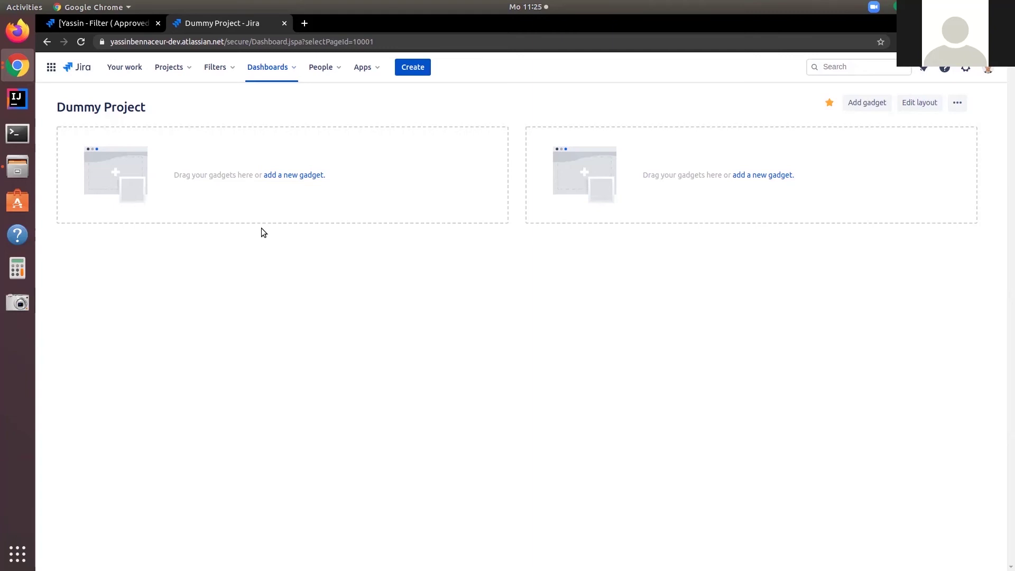
# Step: Set the dashboard to three equal columns and add a Pie Chart gadget to the first column from the full gadget list
pyautogui.click(923, 104)
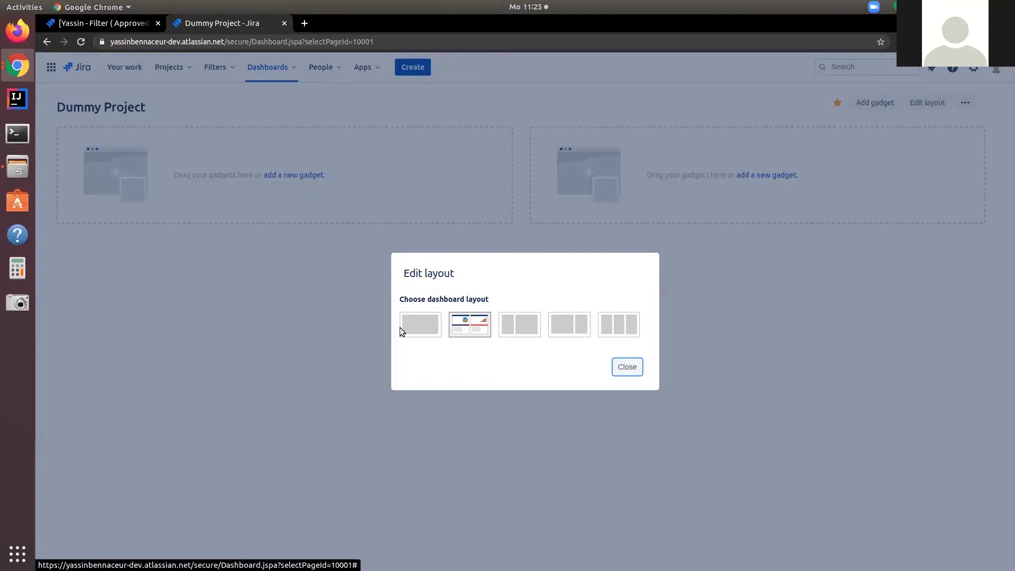
pyautogui.click(608, 322)
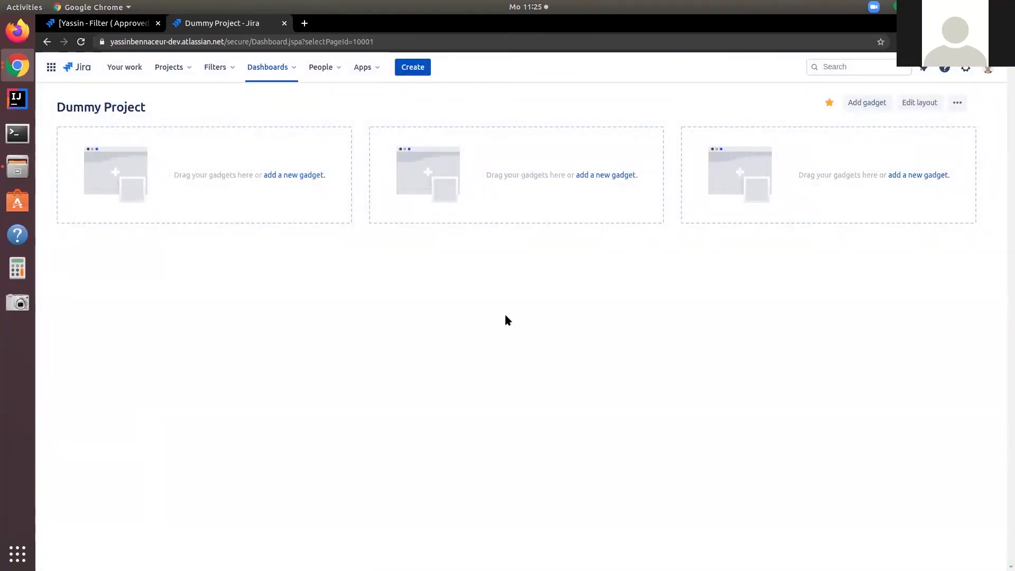
pyautogui.click(305, 176)
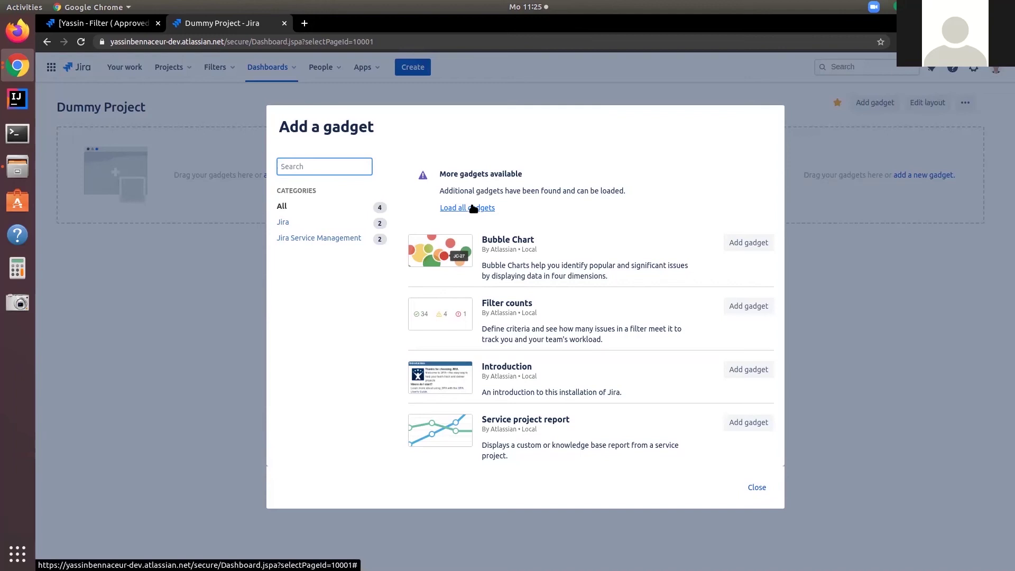
pyautogui.click(473, 208)
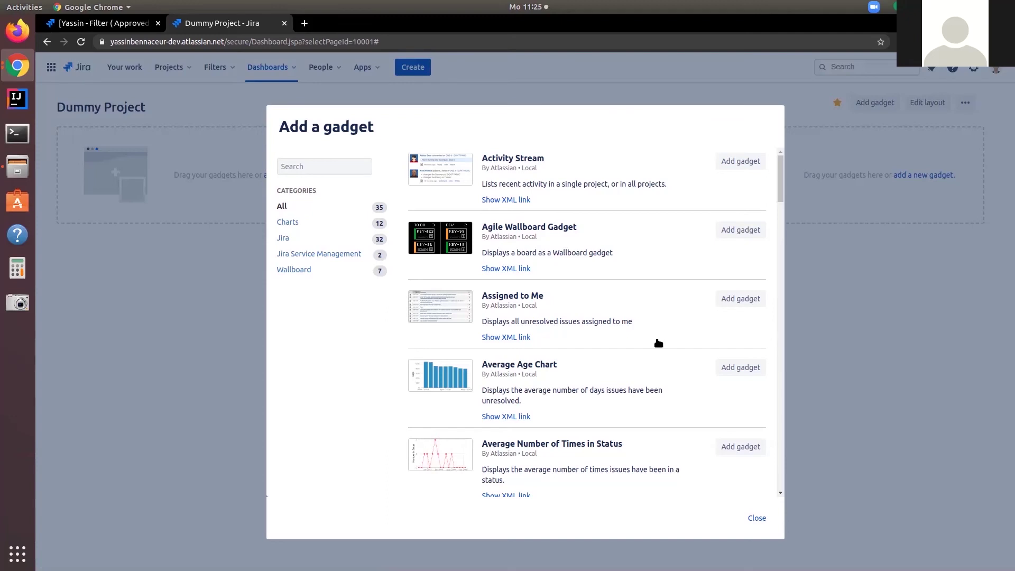
pyautogui.scroll(-4, 645, 344)
pyautogui.scroll(-20, 636, 347)
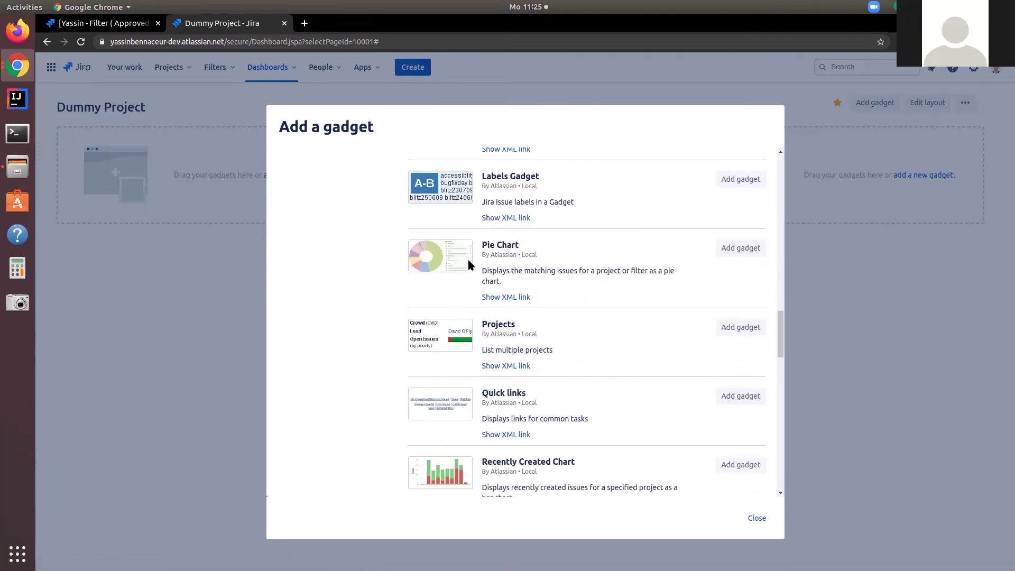
pyautogui.click(751, 249)
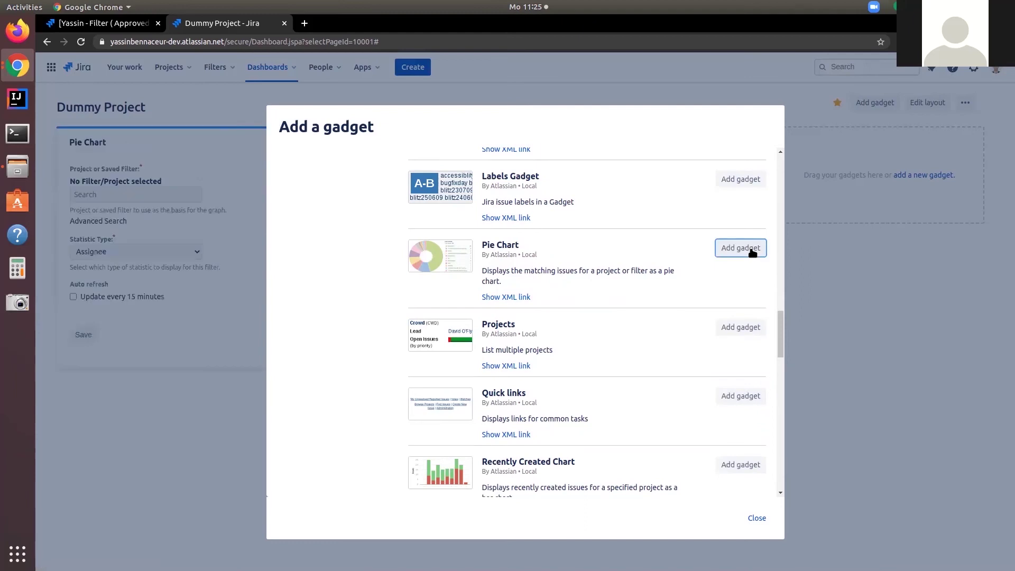
pyautogui.click(760, 518)
# Step: Choose the saved "Filter ( Approved & In Progress)" as the Pie Chart gadget's source
pyautogui.click(95, 195)
pyautogui.write('Yassi')
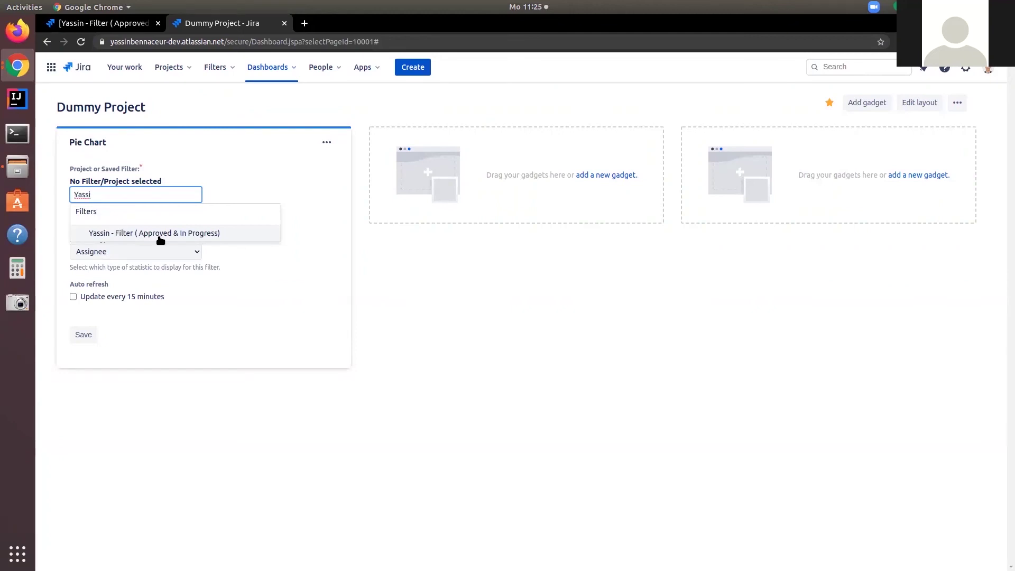
pyautogui.click(185, 234)
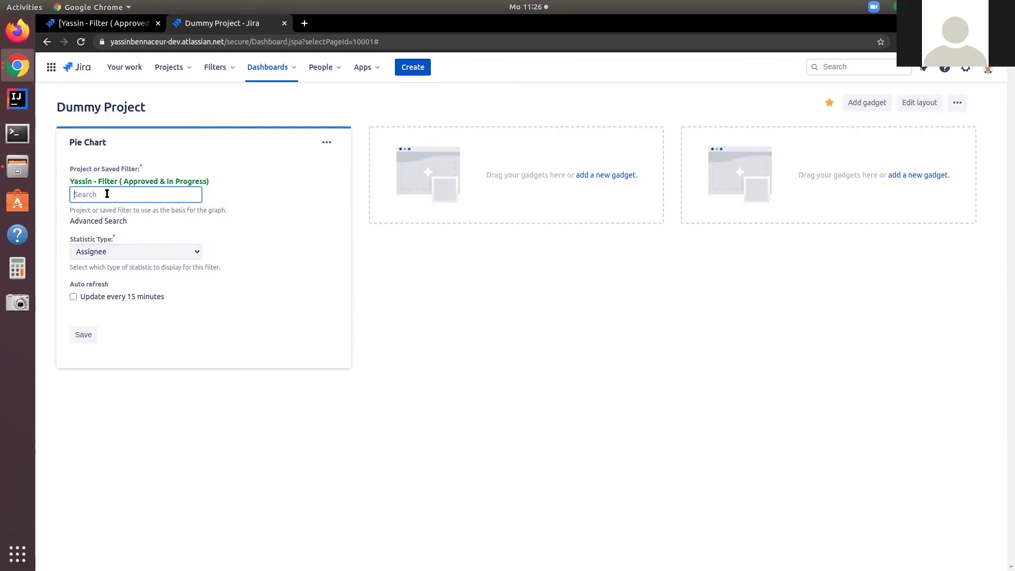
# Step: Configure the Pie Chart gadget with Dummy Project as its source and Status as the statistic type, and save it
pyautogui.write('Dummy')
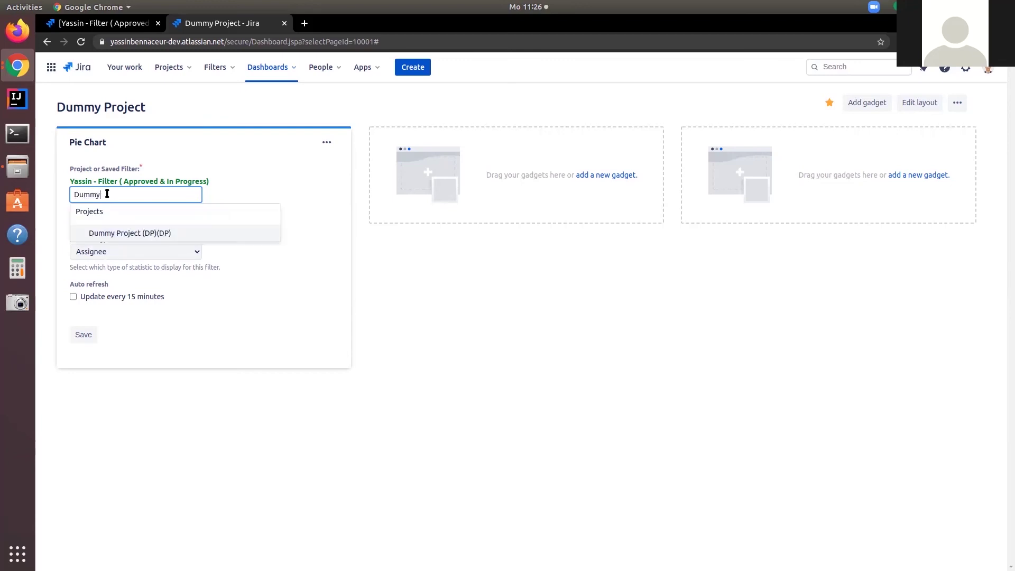
pyautogui.write(' P')
pyautogui.click(102, 232)
pyautogui.click(100, 251)
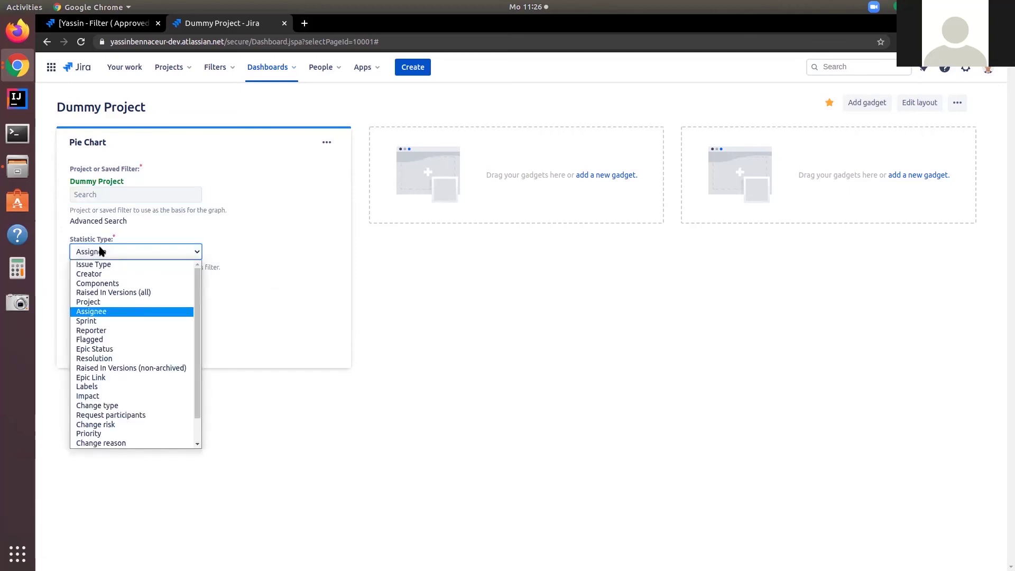
pyautogui.write('st')
pyautogui.press('Return')
pyautogui.click(94, 334)
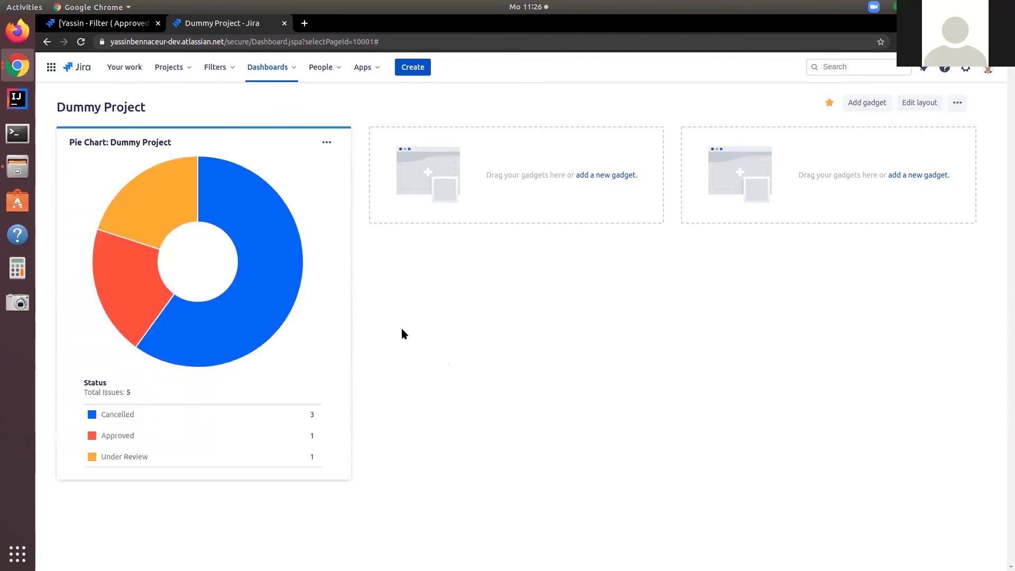
pyautogui.moveTo(205, 317)
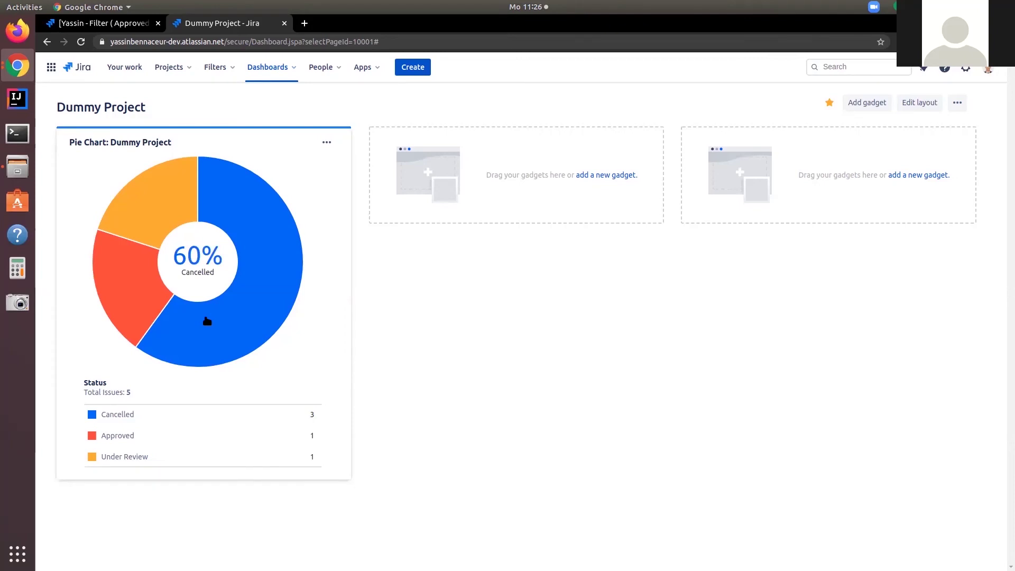
pyautogui.moveTo(138, 298)
pyautogui.moveTo(162, 206)
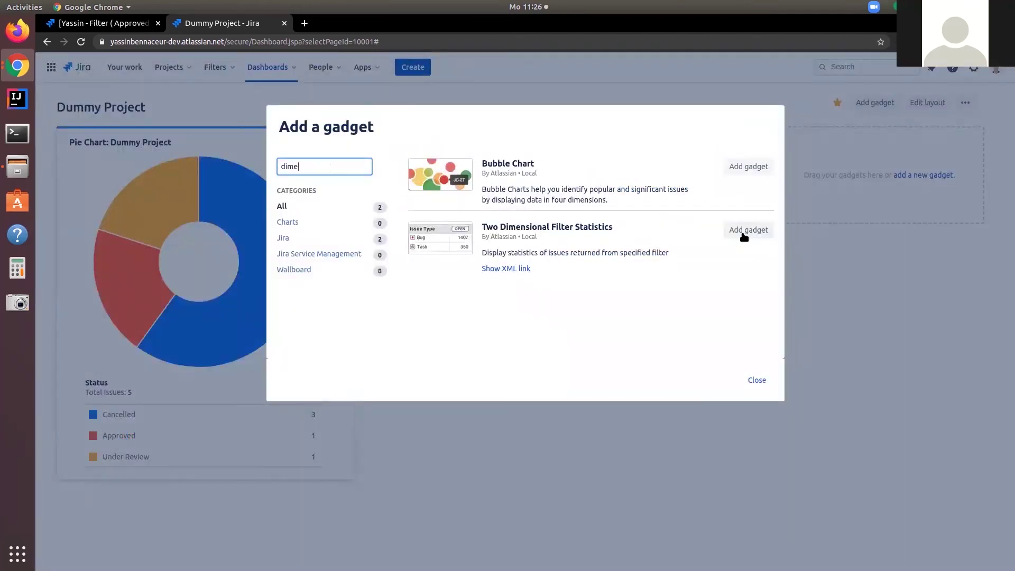
# Step: Add the Two Dimensional Filter Statistics gadget to the dashboard and base it on the saved "Filter ( Approved & In Progress)"
pyautogui.click(742, 233)
pyautogui.click(756, 385)
pyautogui.click(422, 182)
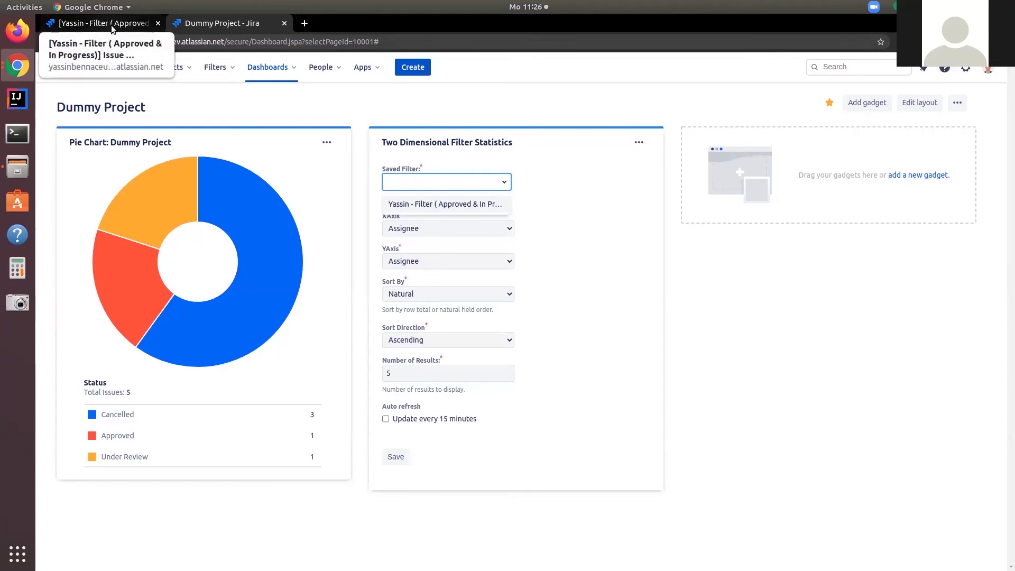
pyautogui.click(454, 205)
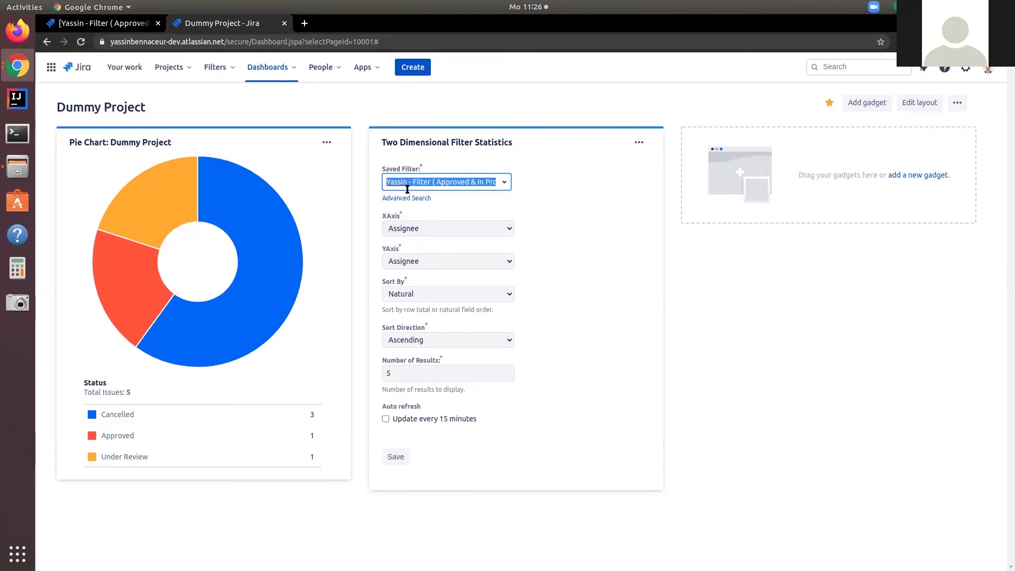
# Step: Set the filter statistics gadget's X axis to Creator and its Y axis to Status, and save the gadget
pyautogui.click(416, 230)
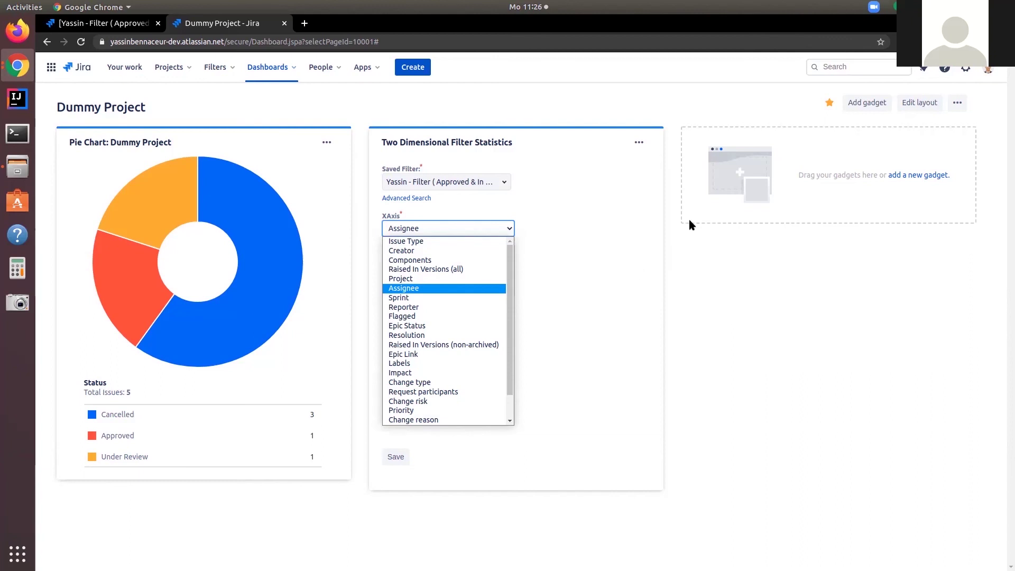
pyautogui.press('Down')
pyautogui.press('Down')
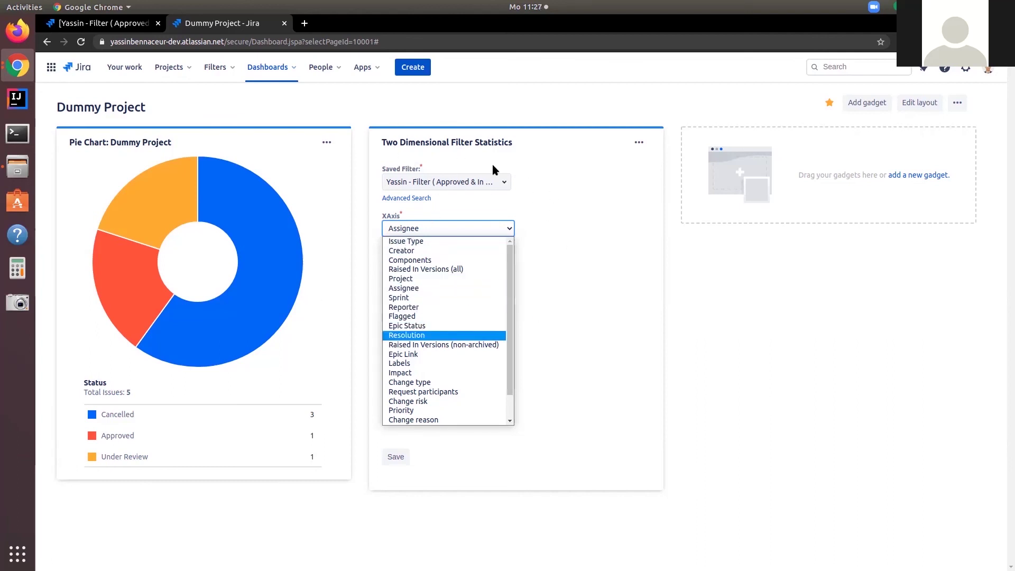
pyautogui.click(423, 251)
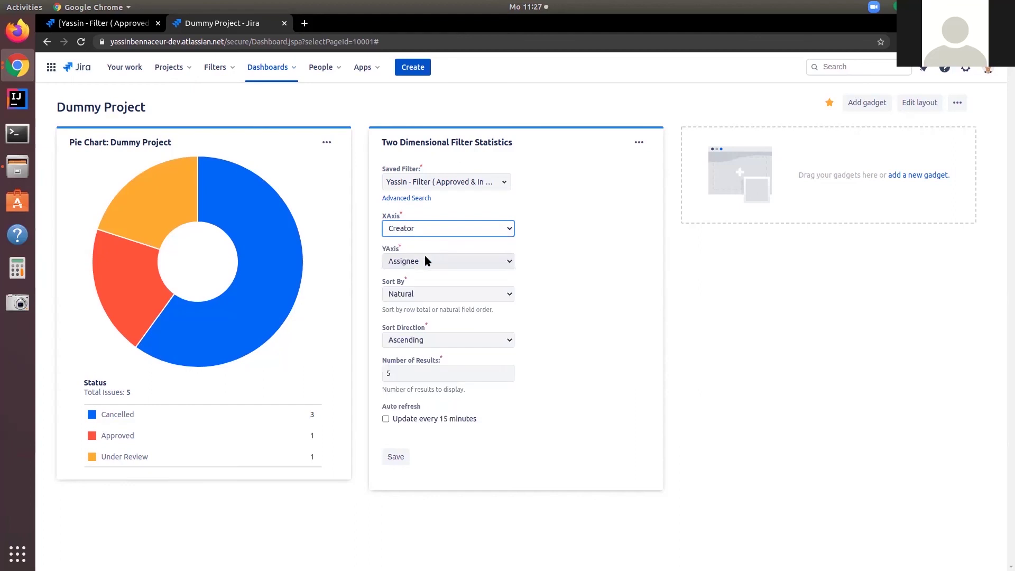
pyautogui.click(419, 261)
pyautogui.write('status')
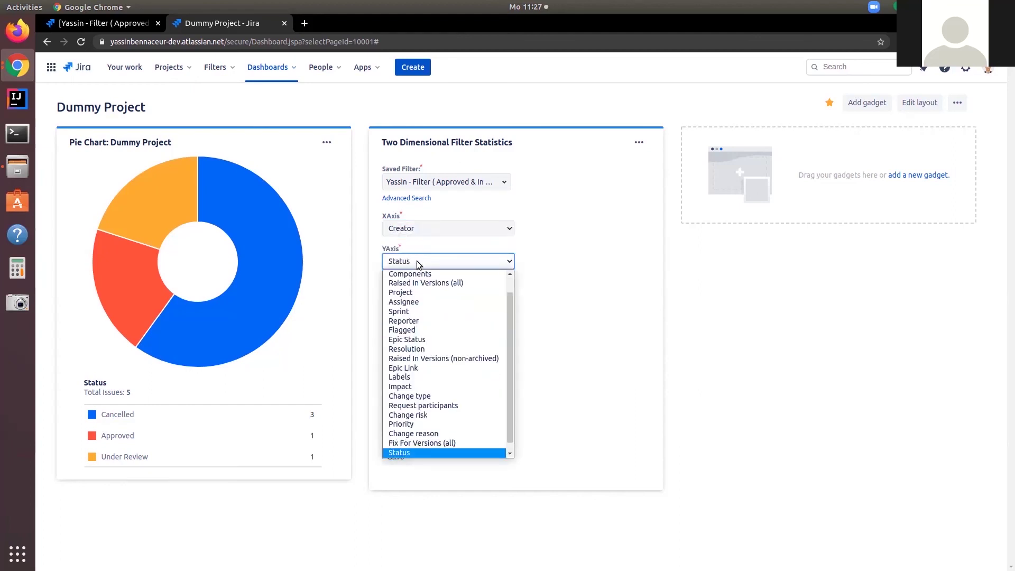
pyautogui.press('Return')
pyautogui.click(405, 454)
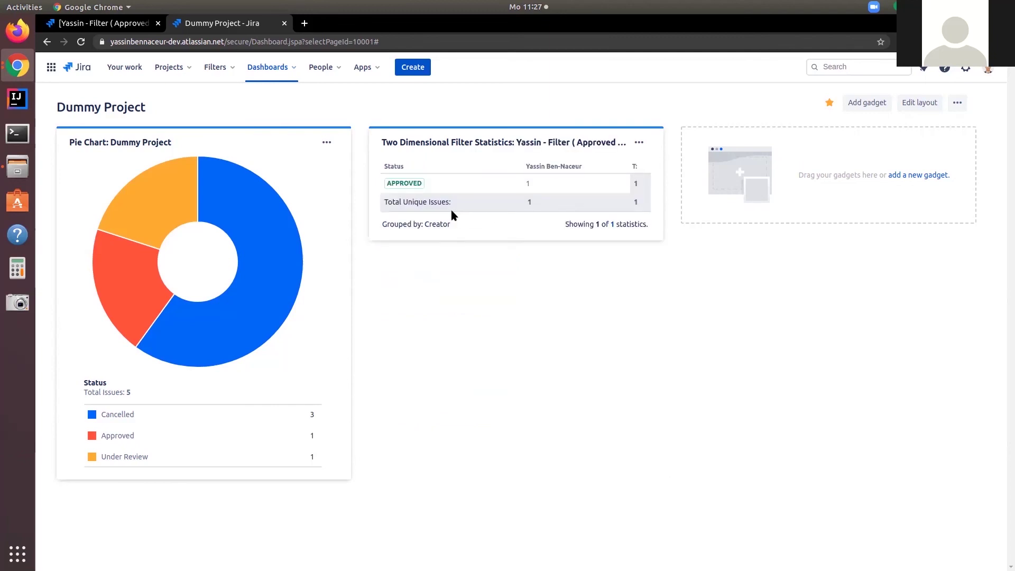
# Step: Compare the filter statistics gadget's figures with the saved filter's issue list in the other browser tab
pyautogui.moveTo(529, 180); pyautogui.dragTo(497, 186)
pyautogui.click(134, 26)
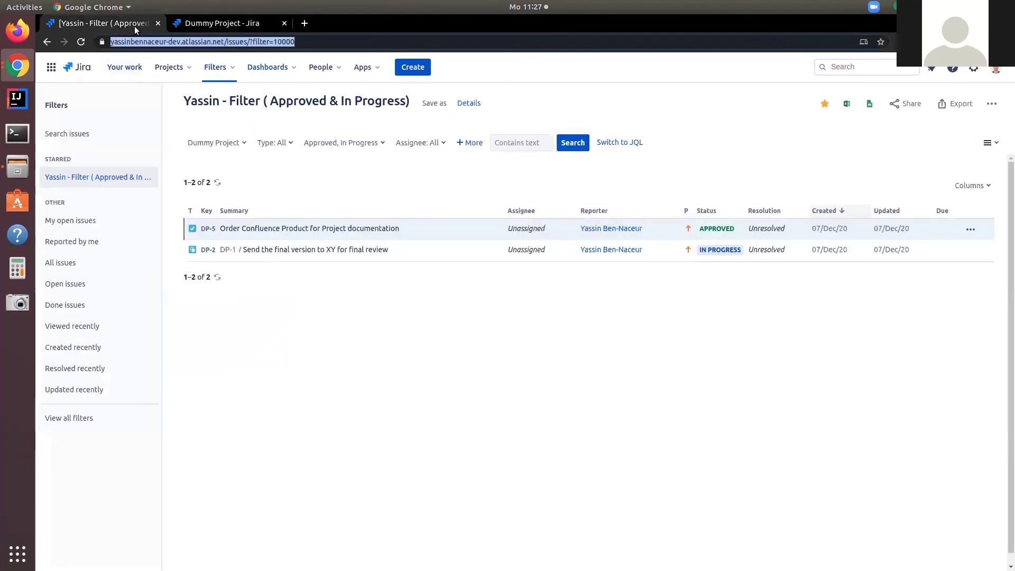
pyautogui.click(212, 24)
pyautogui.click(608, 214)
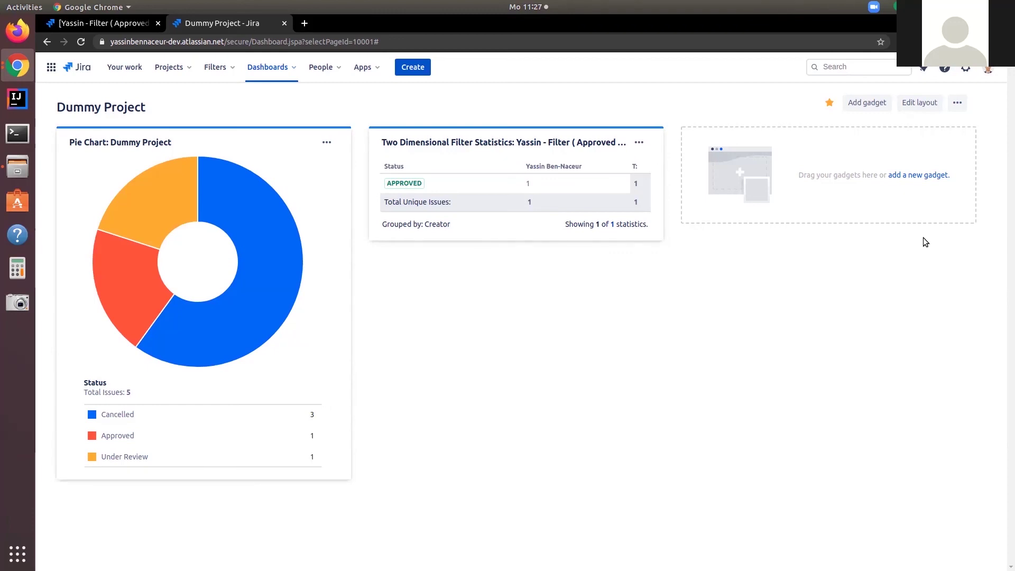
# Step: Look at the gadgets available for the dashboard and review the saved filter's issue list in the other browser tab
pyautogui.click(919, 175)
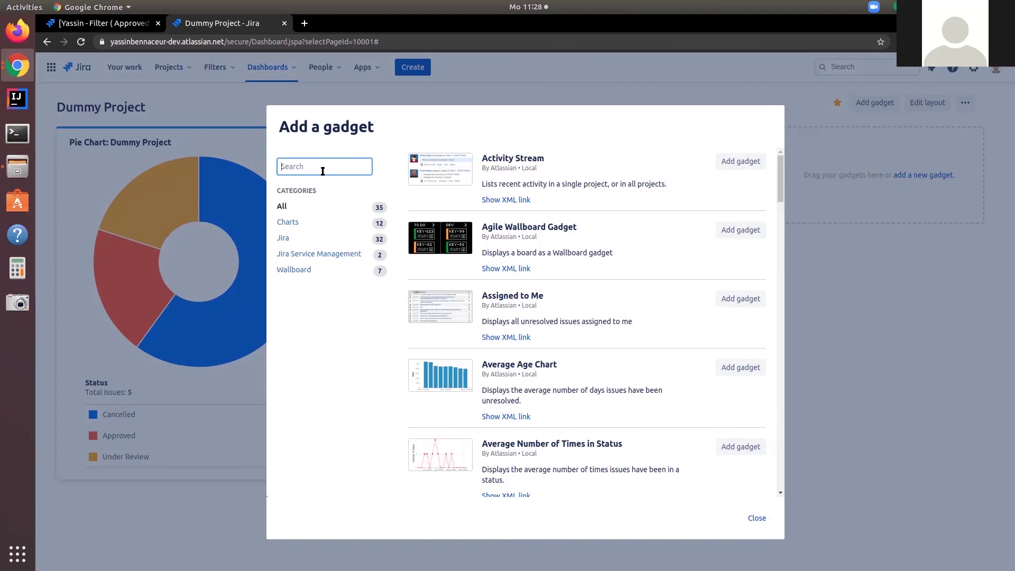
pyautogui.click(136, 23)
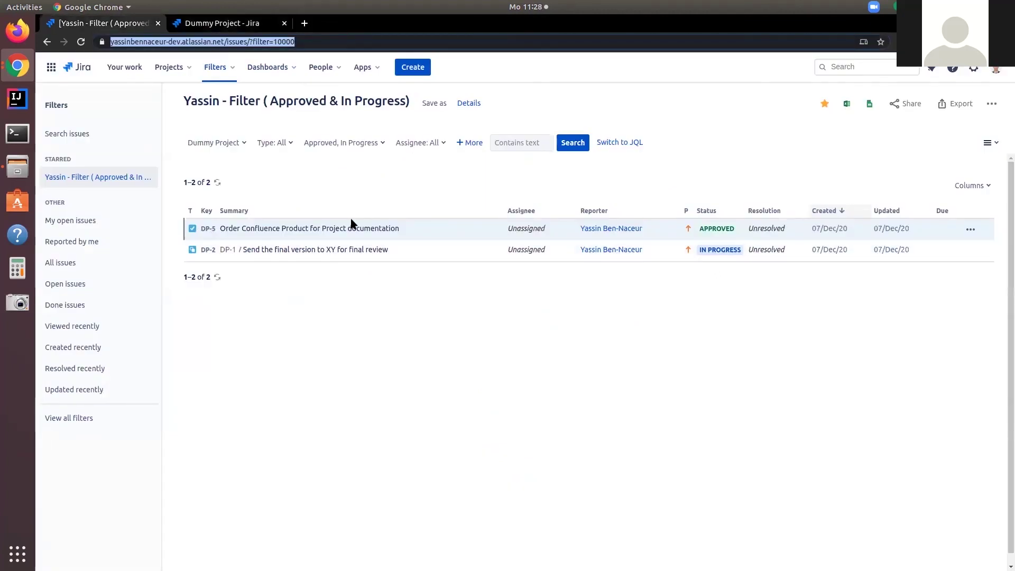
pyautogui.click(233, 30)
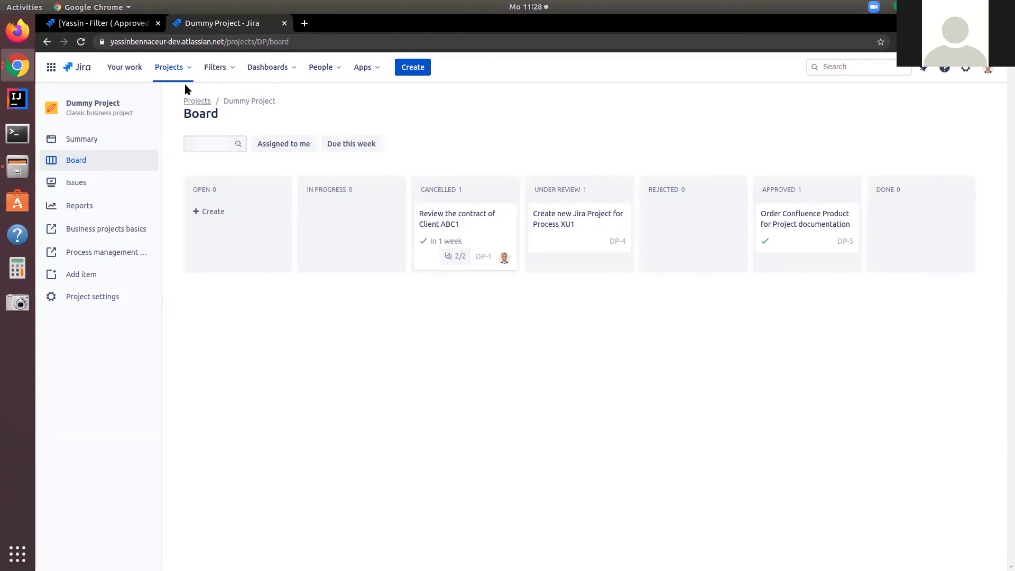
# Step: Open Dummy Project from the list of all projects and view its issues
pyautogui.click(180, 67)
pyautogui.click(203, 145)
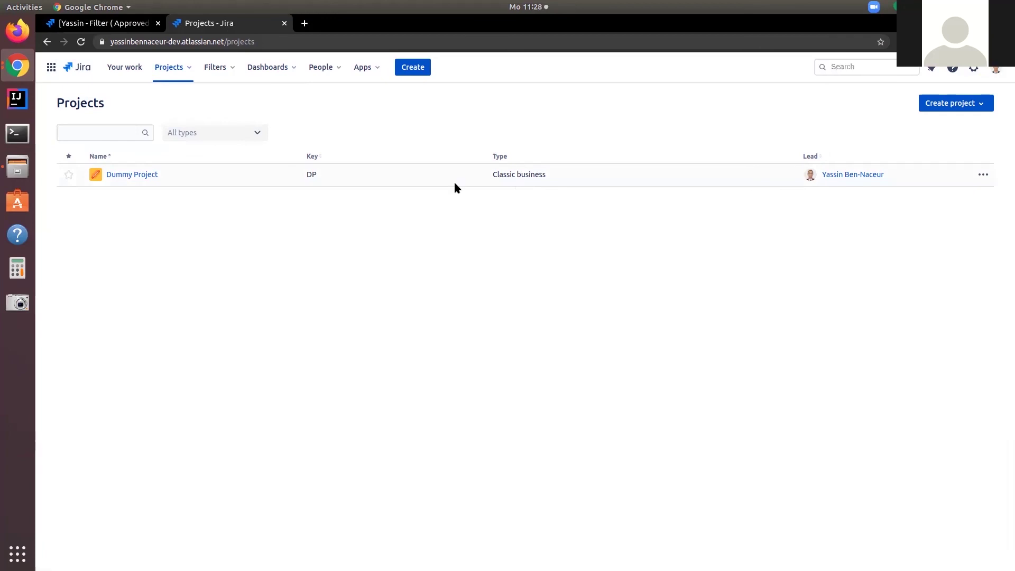
pyautogui.click(125, 174)
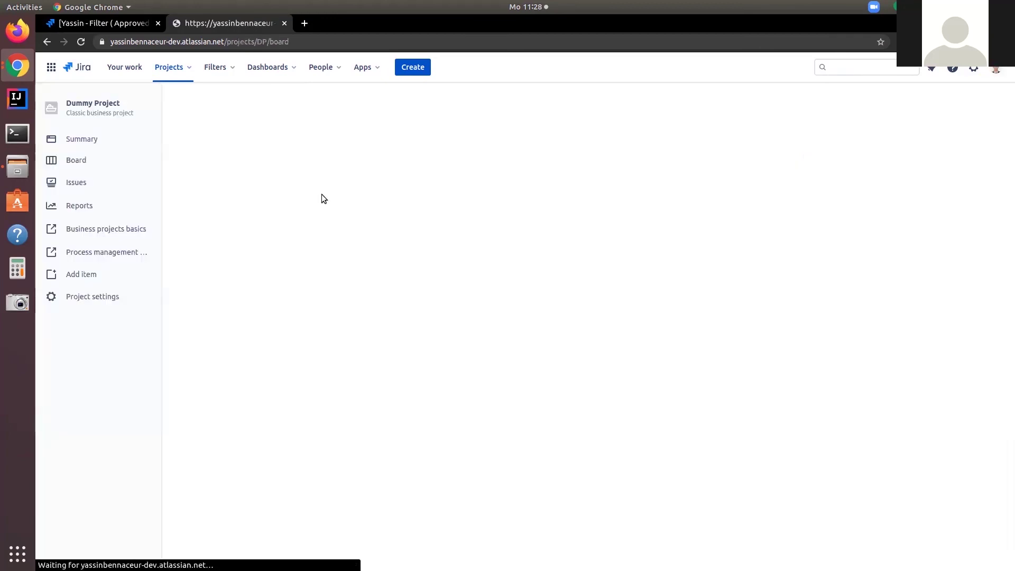
pyautogui.click(70, 185)
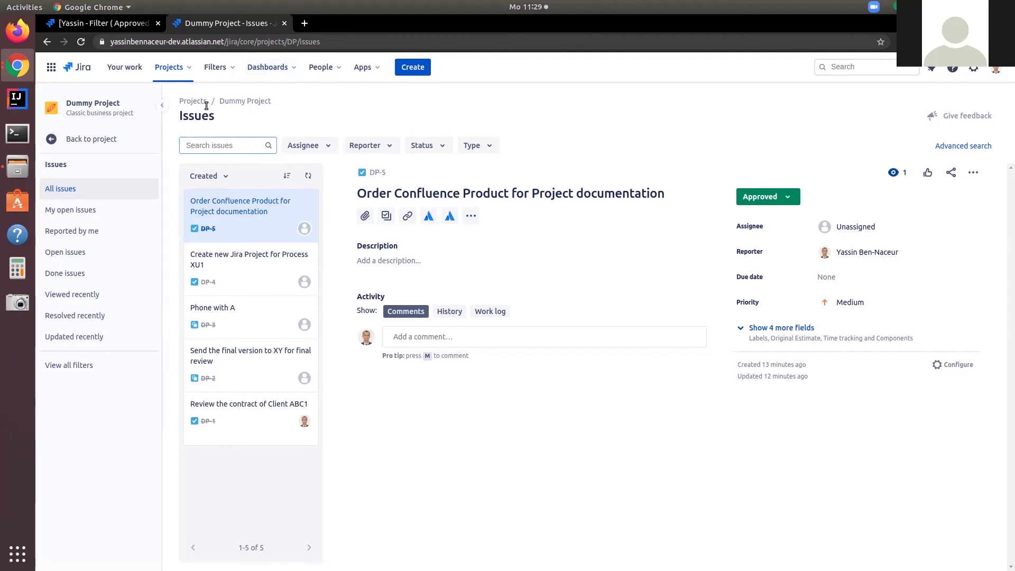
# Step: Return to the starred Dummy Project dashboard to review its gadgets, and bring up the recent projects
pyautogui.click(256, 75)
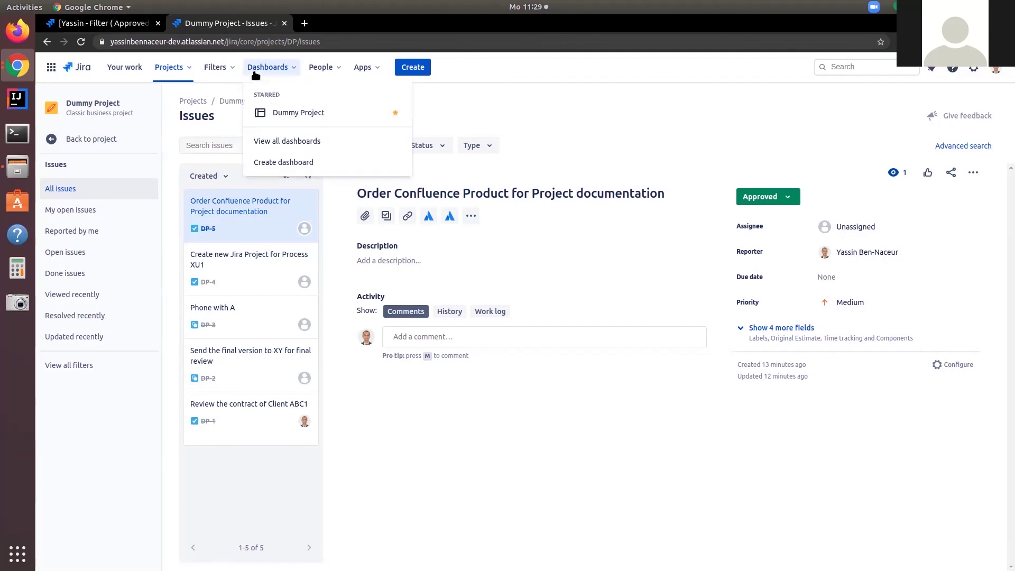
pyautogui.click(279, 111)
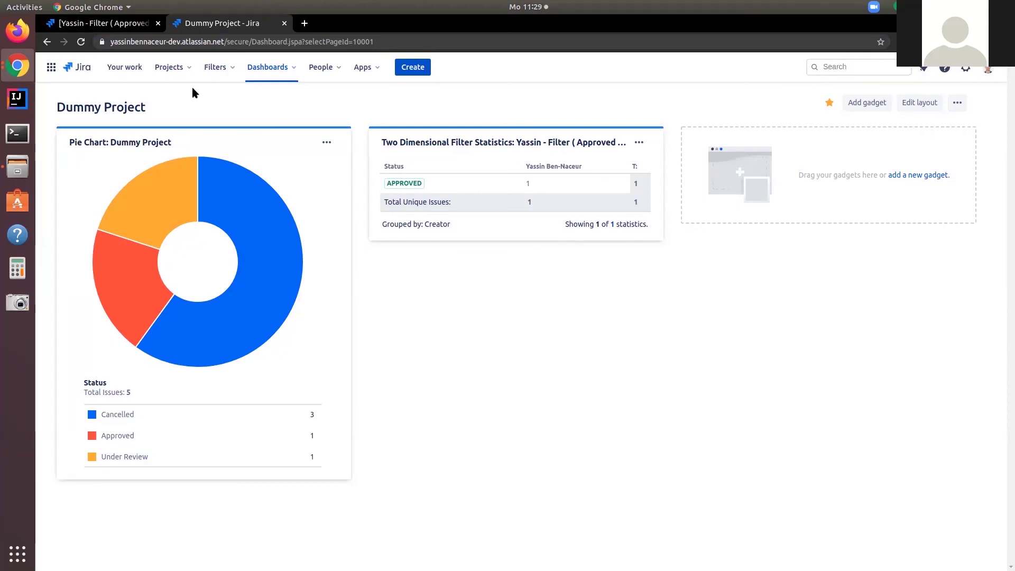
pyautogui.click(169, 68)
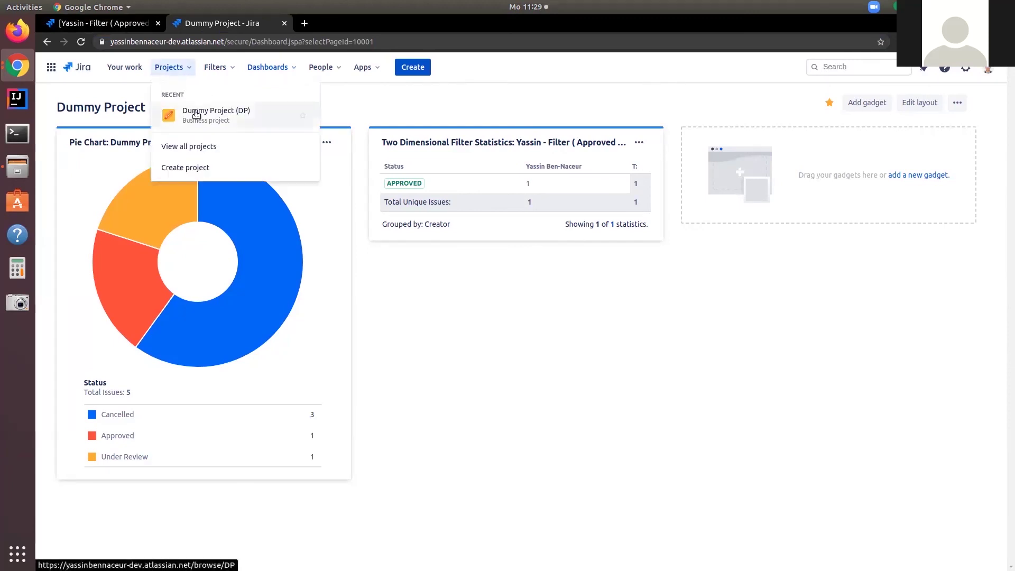